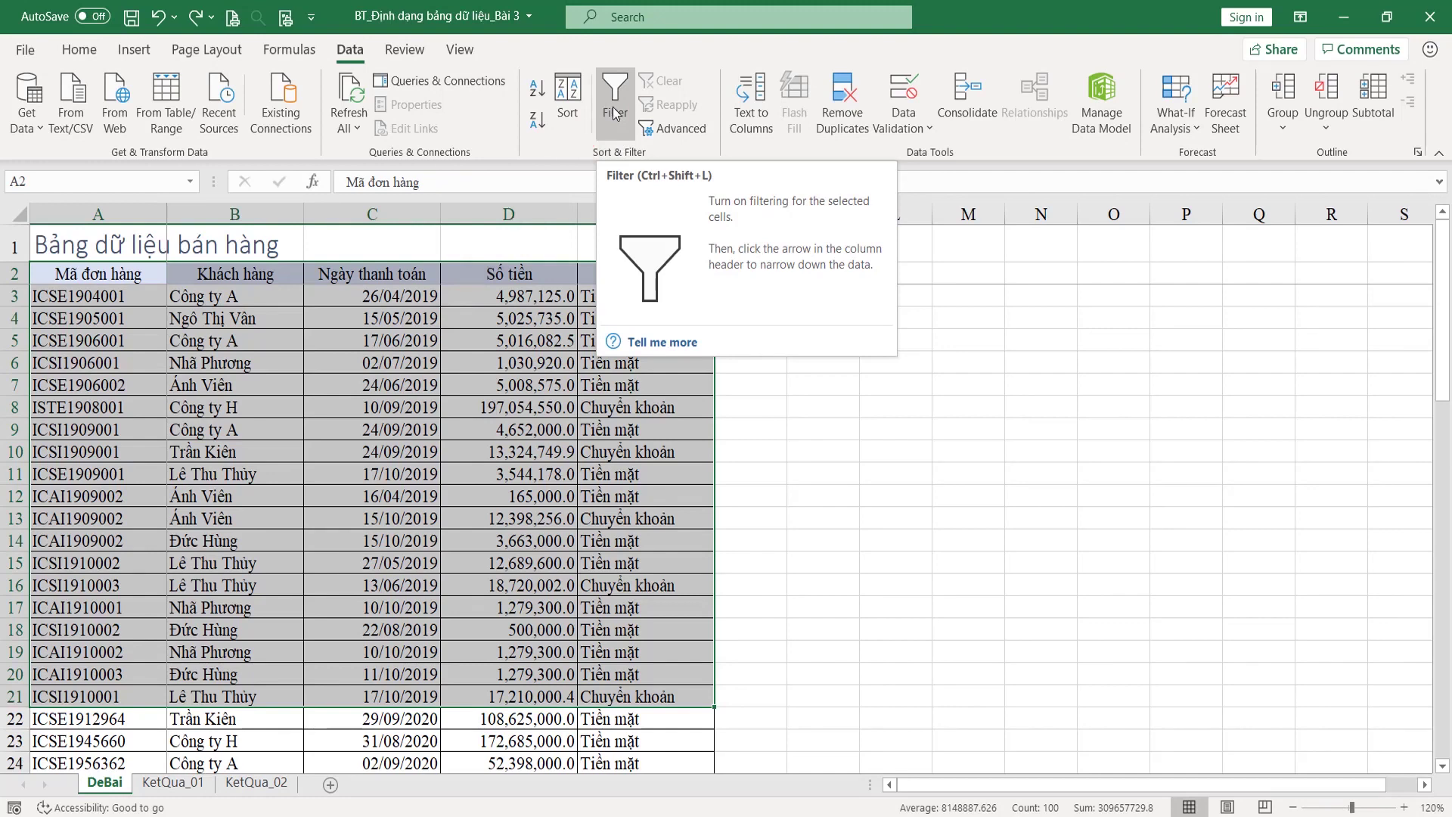
# Look over the sales data table from its title and header rows down to the last record.
pyautogui.click(222, 416)
pyautogui.moveTo(85, 273); pyautogui.dragTo(664, 578)
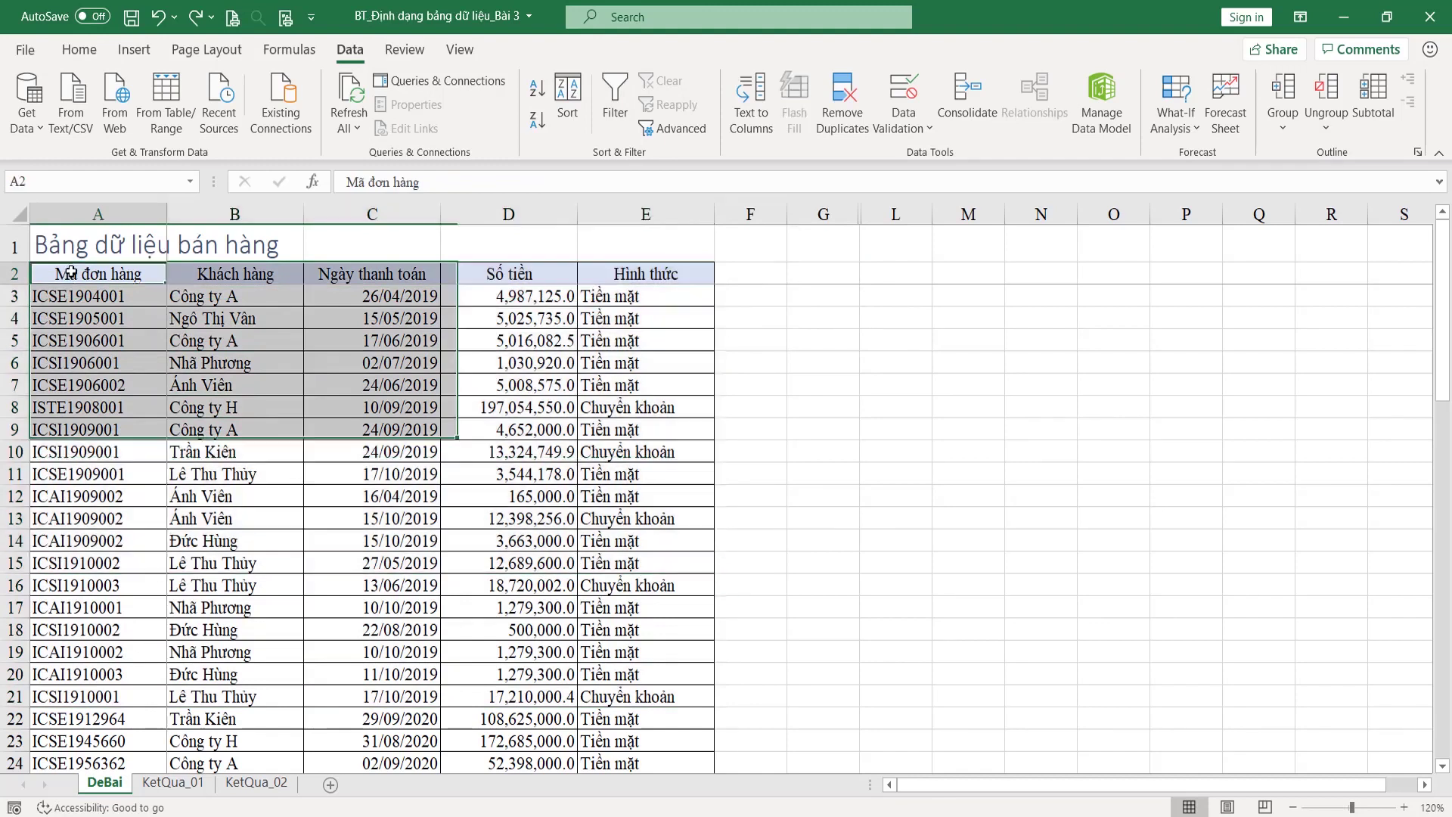
pyautogui.click(70, 272)
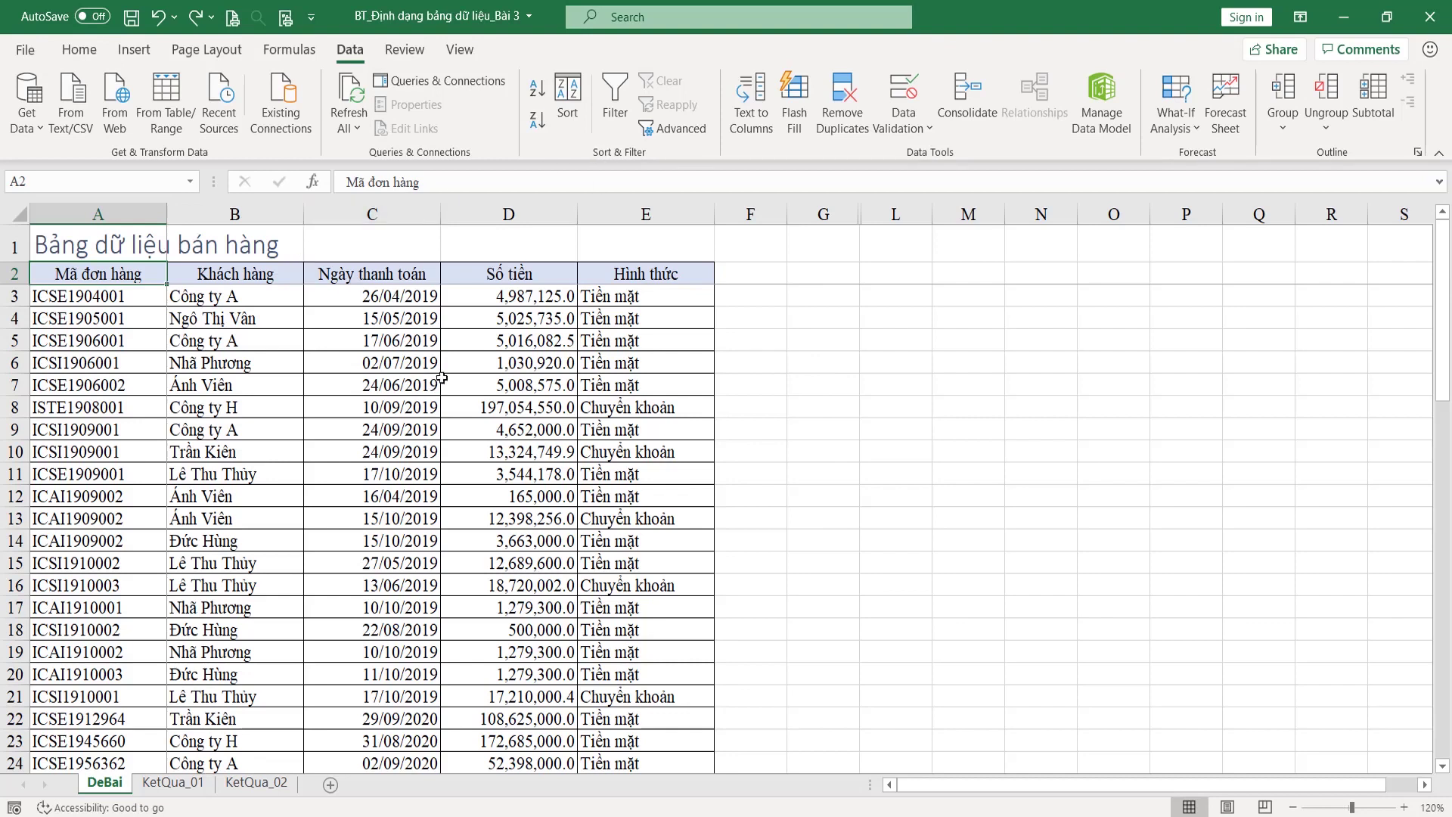
pyautogui.moveTo(130, 272); pyautogui.dragTo(657, 587)
pyautogui.click(147, 273)
pyautogui.moveTo(1443, 273); pyautogui.dragTo(1446, 719)
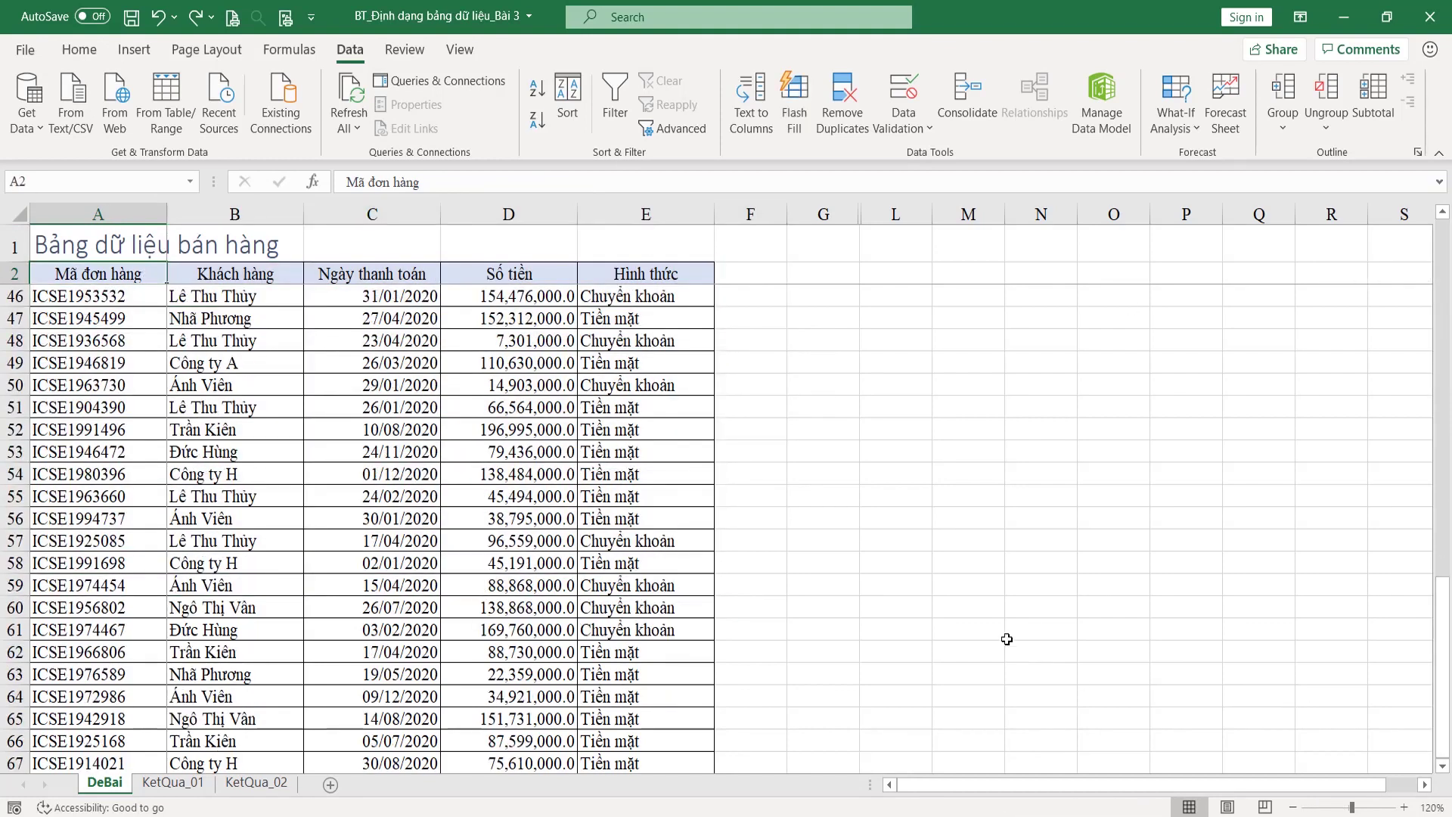
pyautogui.scroll(-1, 599, 677)
pyautogui.scroll(-2, 600, 677)
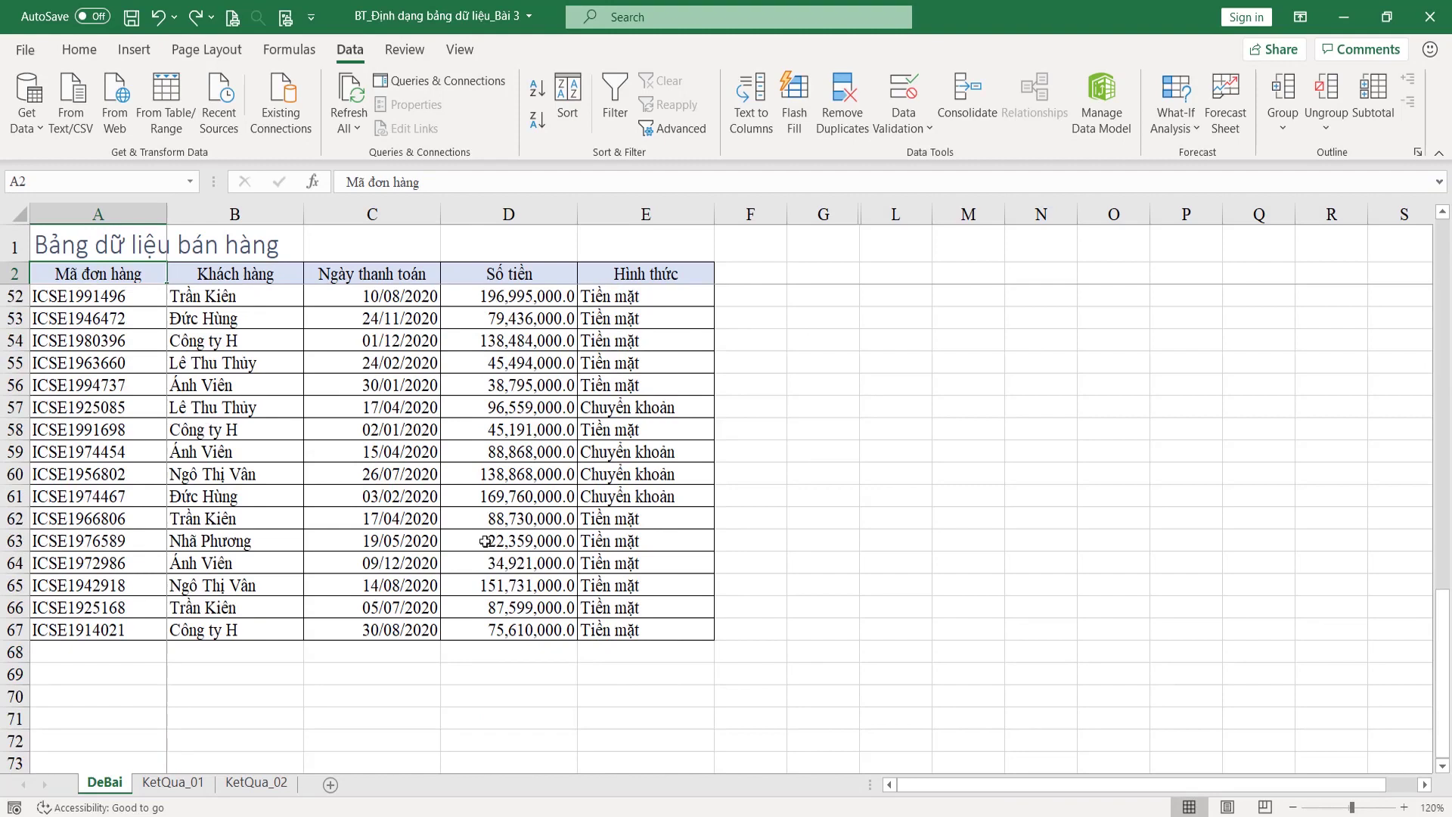
pyautogui.hotkey('ctrl', 'shift', '8')
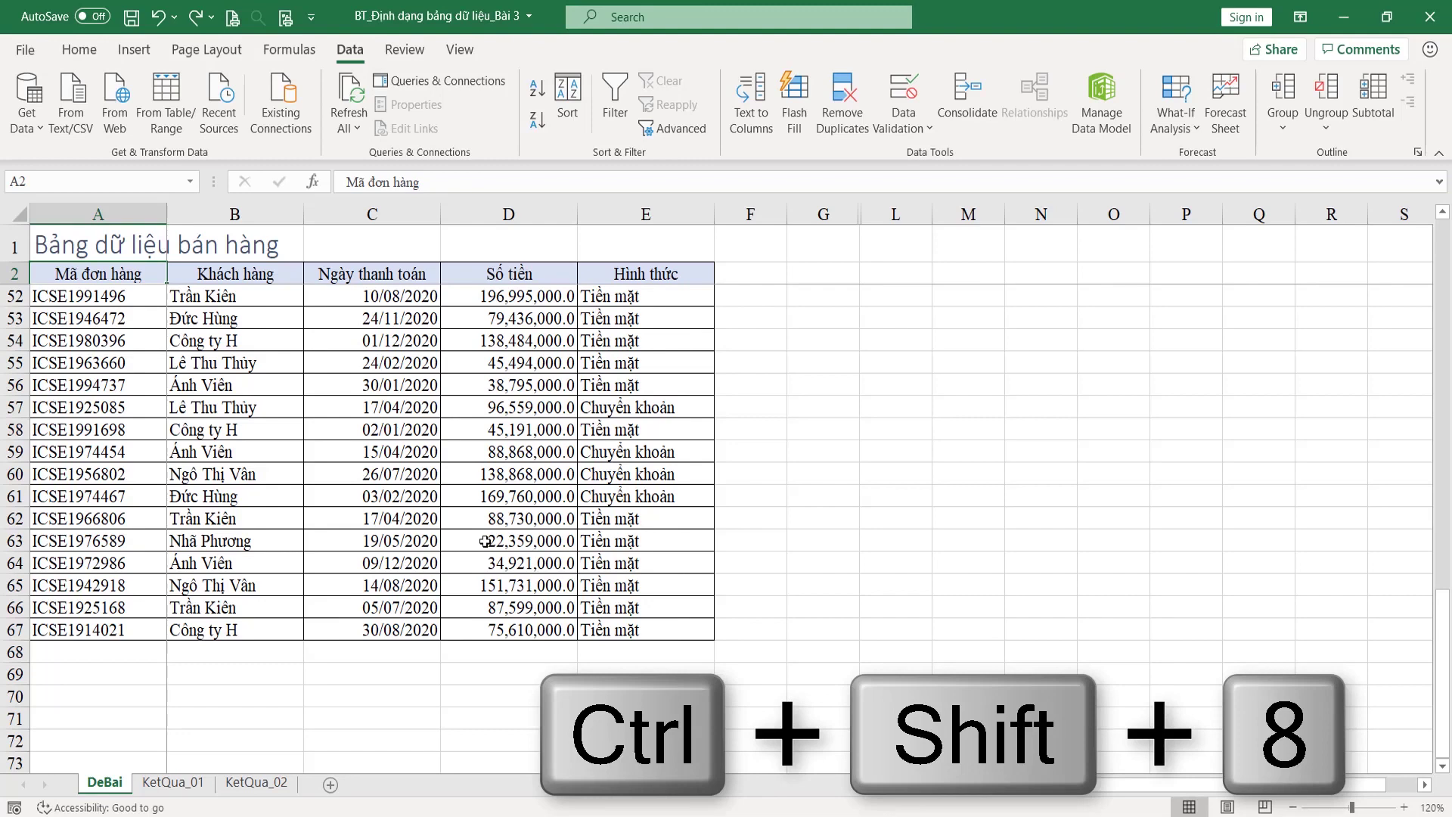
pyautogui.scroll(16, 207, 399)
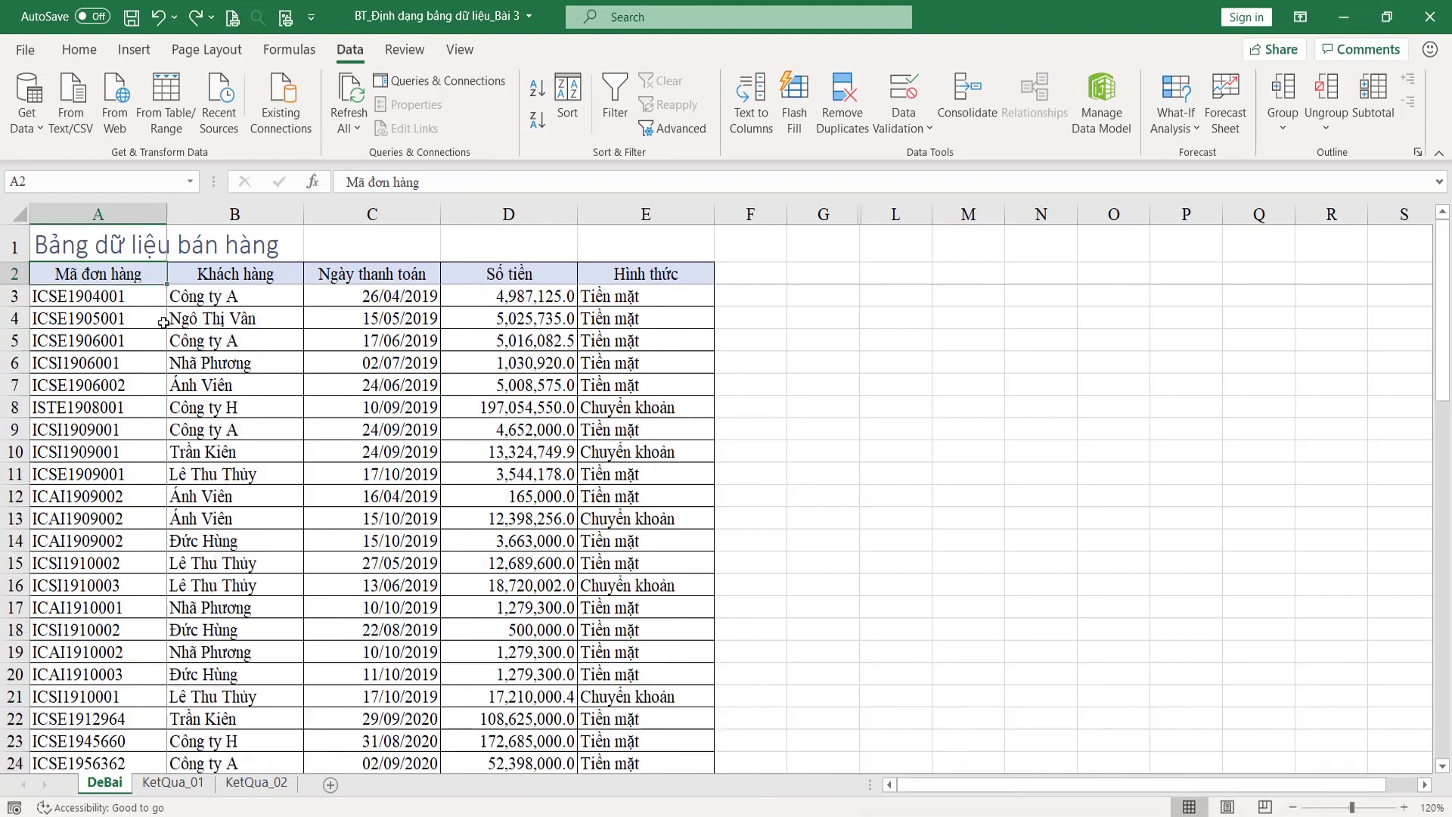
pyautogui.moveTo(97, 237); pyautogui.dragTo(716, 236)
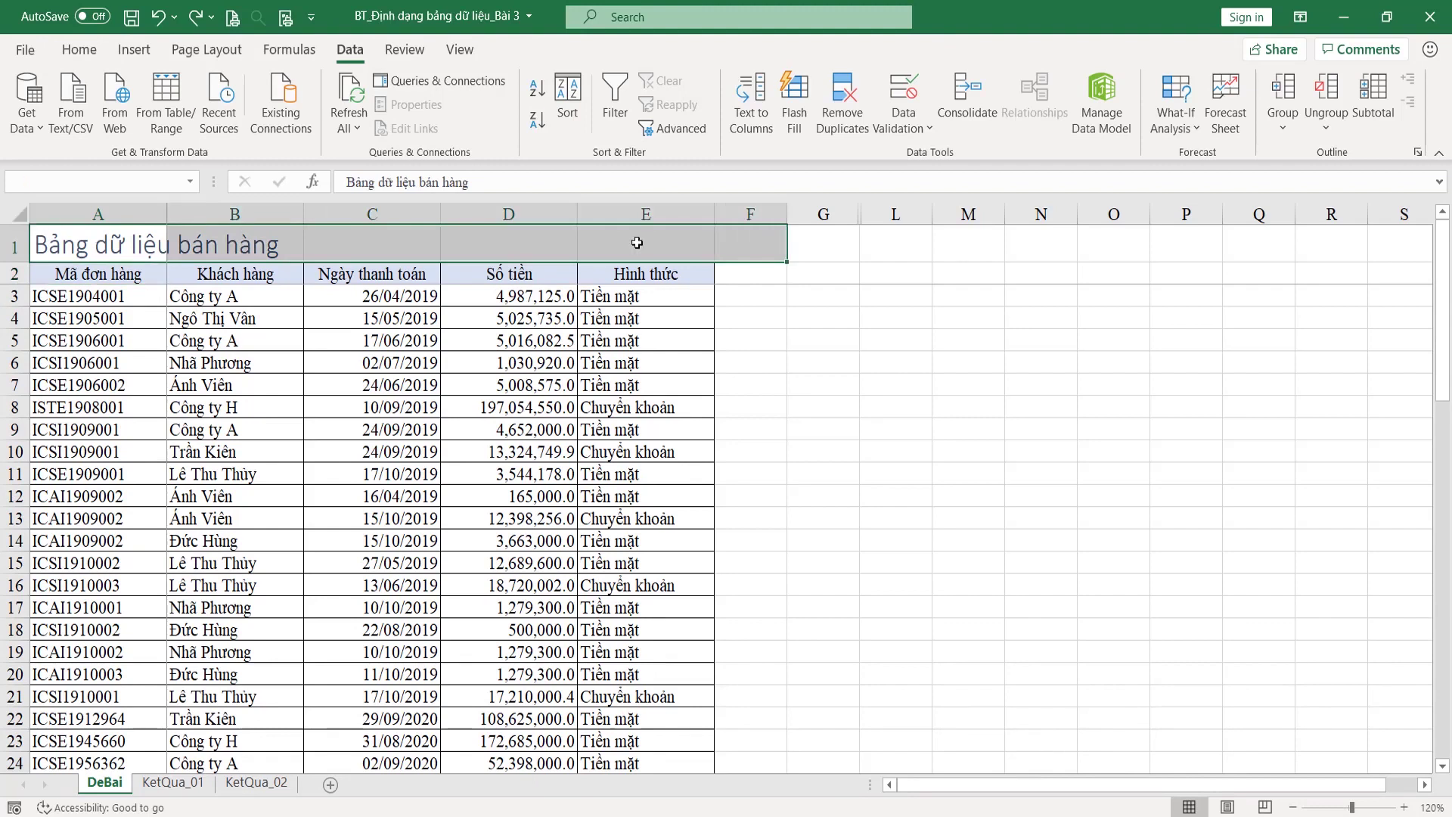
pyautogui.moveTo(99, 274); pyautogui.dragTo(610, 611)
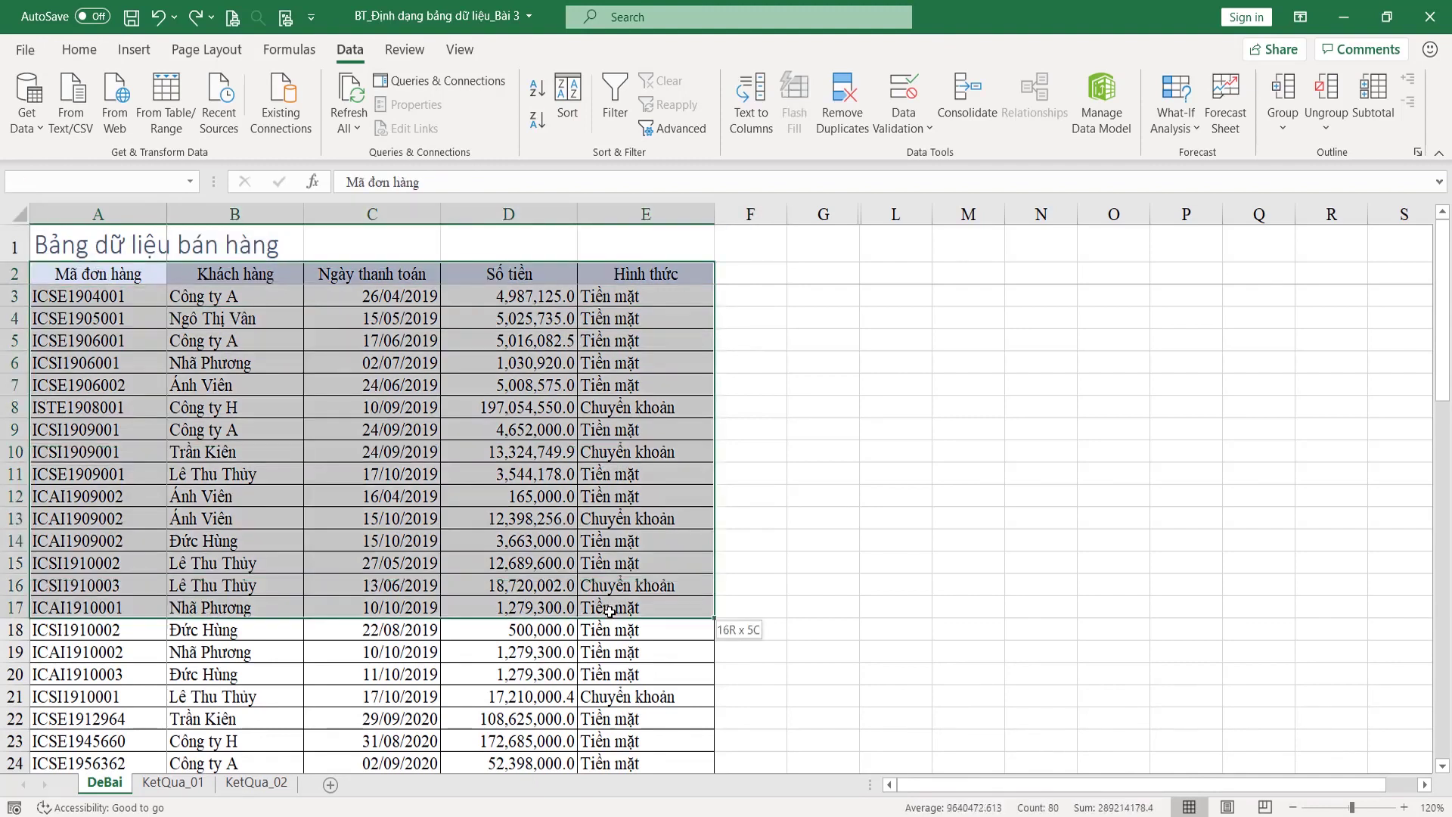
# Select the whole sales table from header cell A2 through E67 and turn on filtering for it.
pyautogui.click(146, 277)
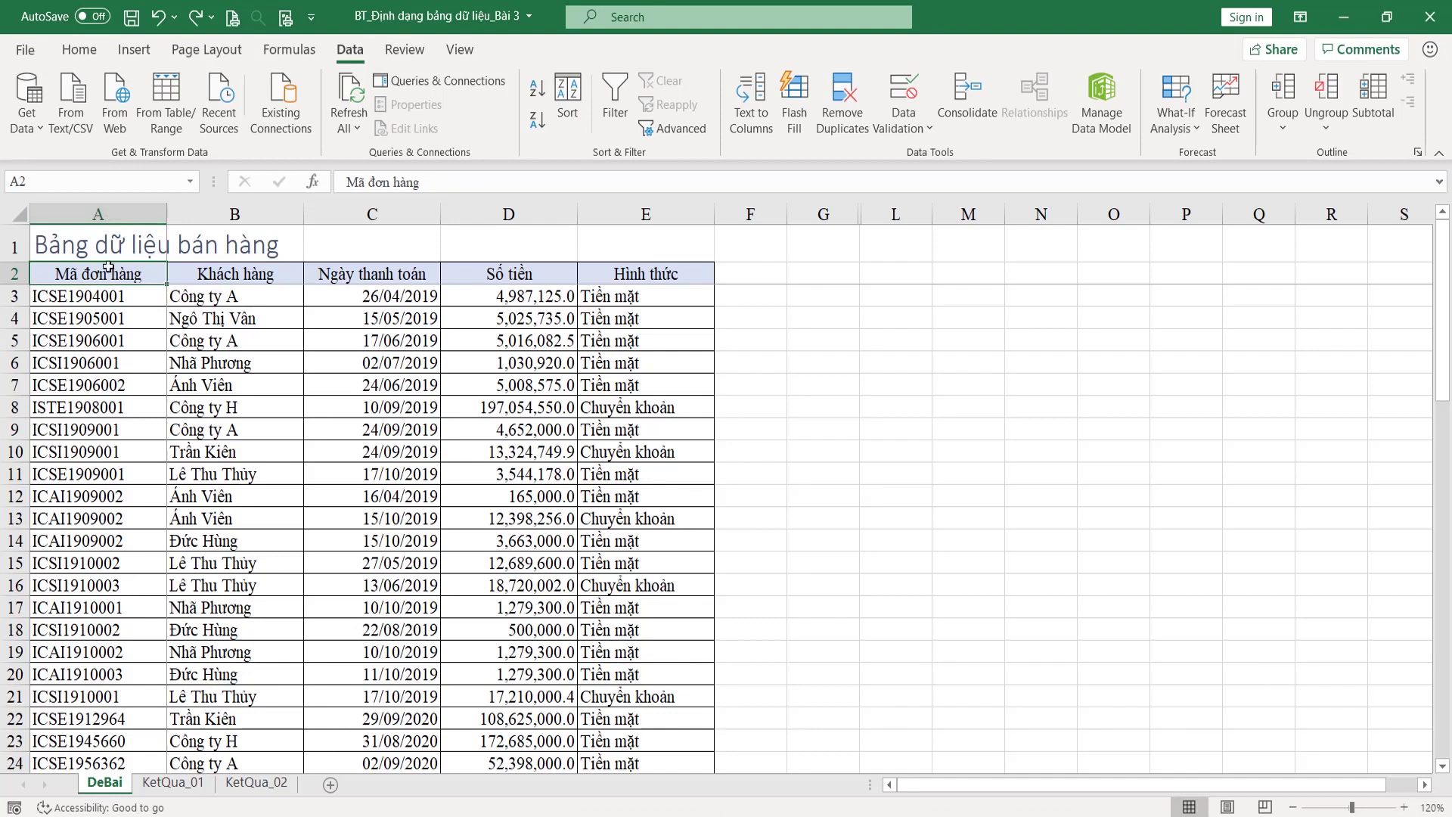
pyautogui.hotkey('ctrl', 'shift', 'Down')
pyautogui.hotkey('ctrl', 'shift', 'Down')
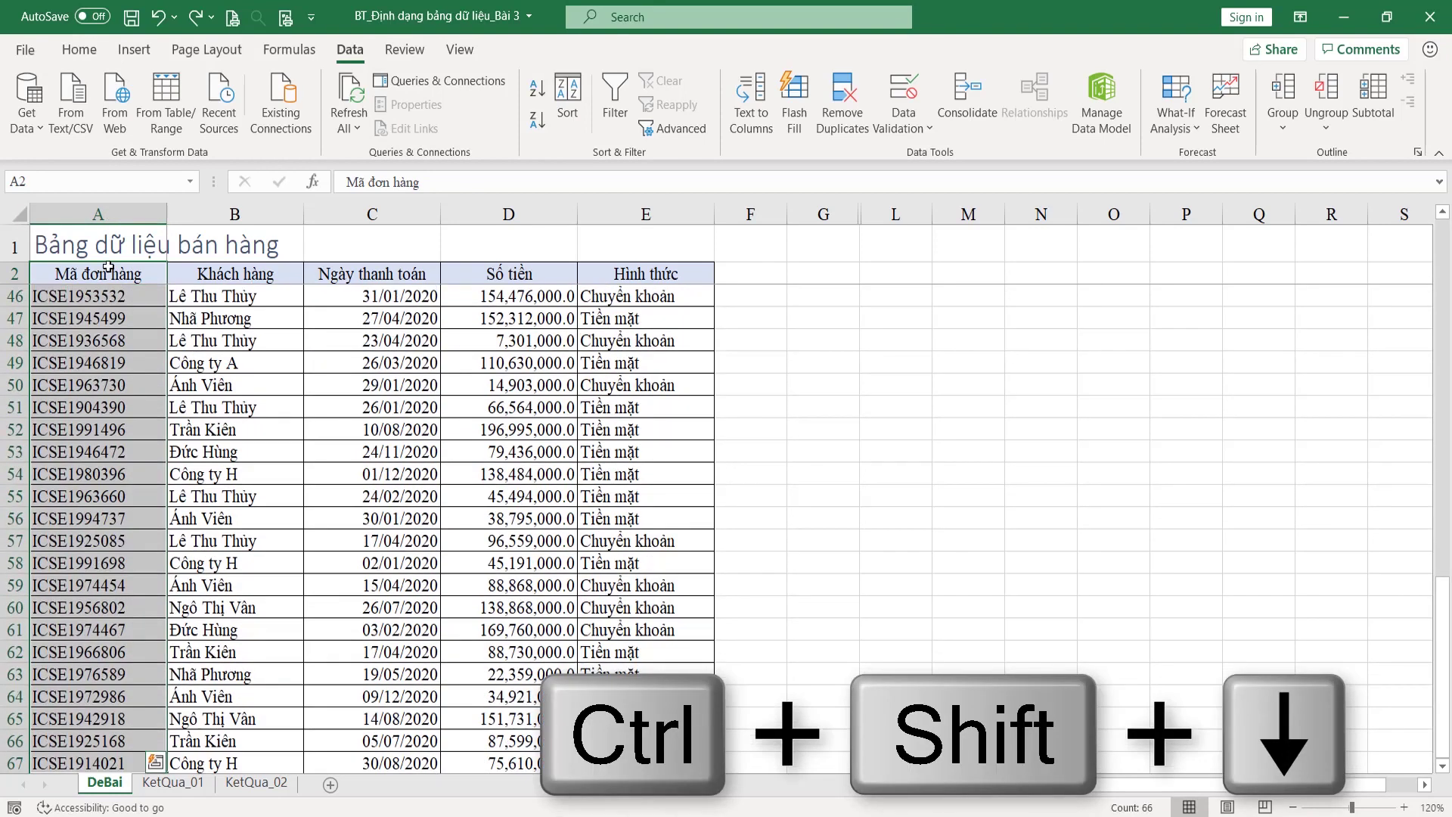
pyautogui.scroll(-1, 145, 456)
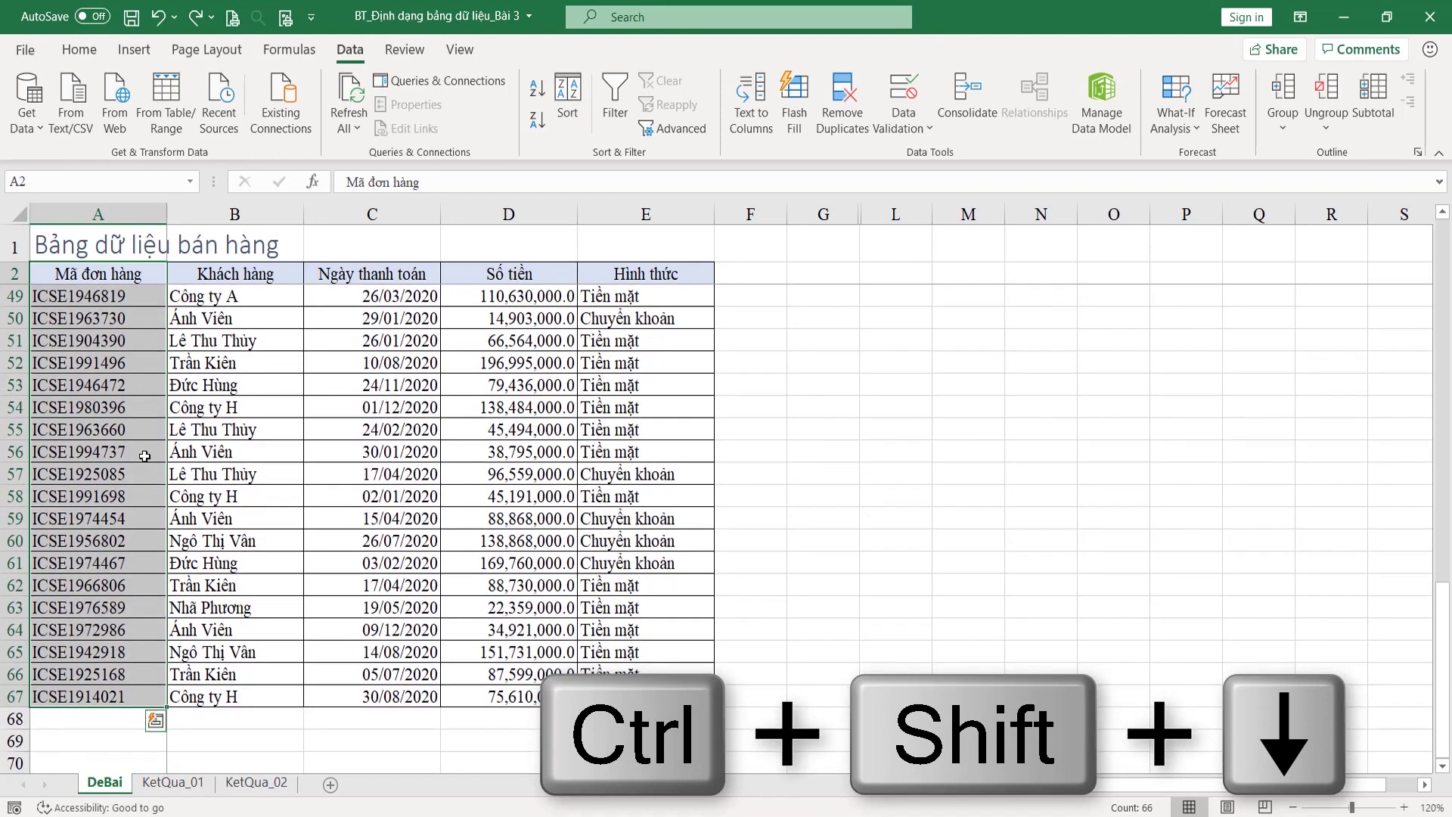
pyautogui.hotkey('ctrl', 'shift', 'Right')
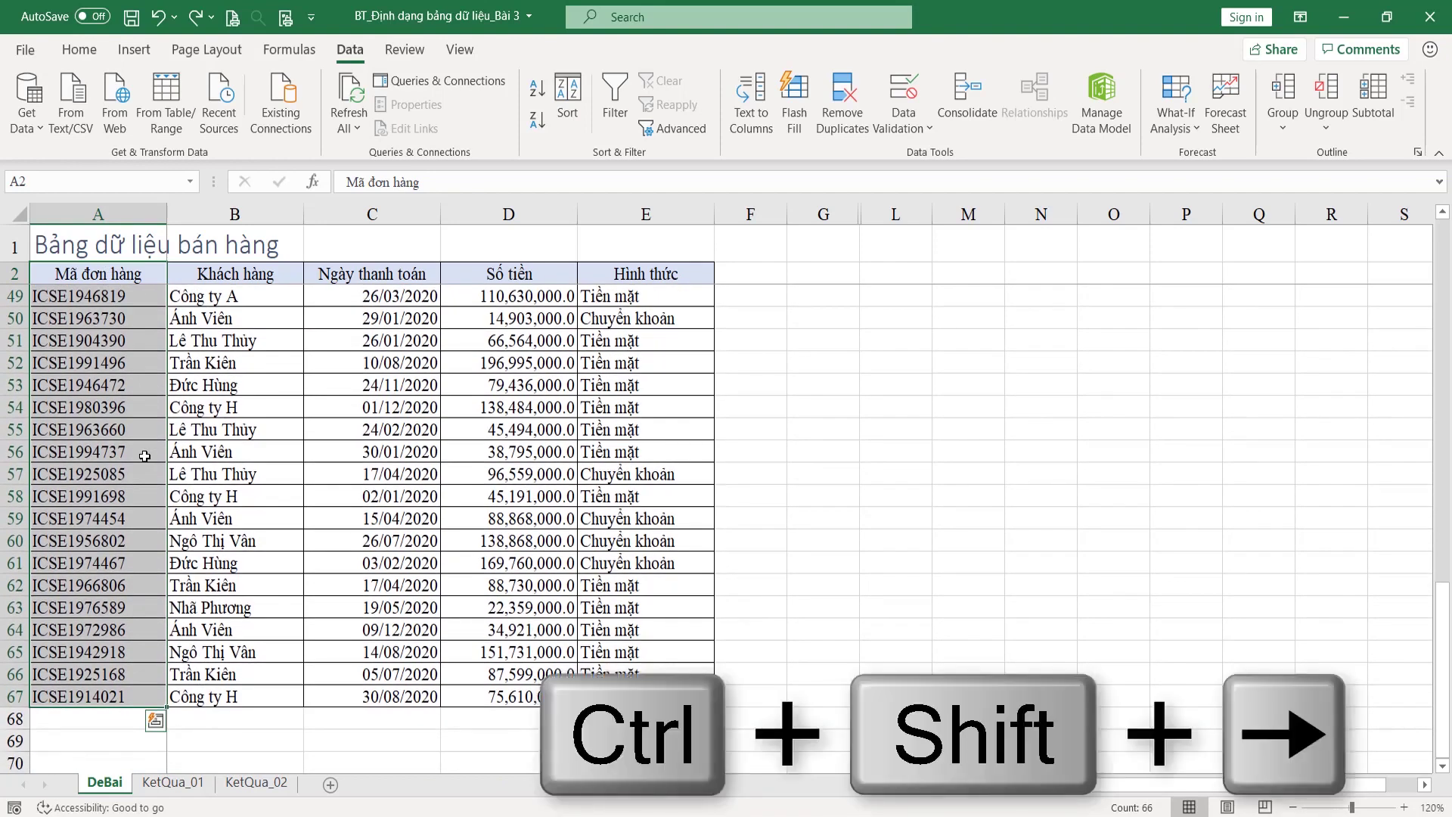
pyautogui.hotkey('ctrl', 'shift', 'Right')
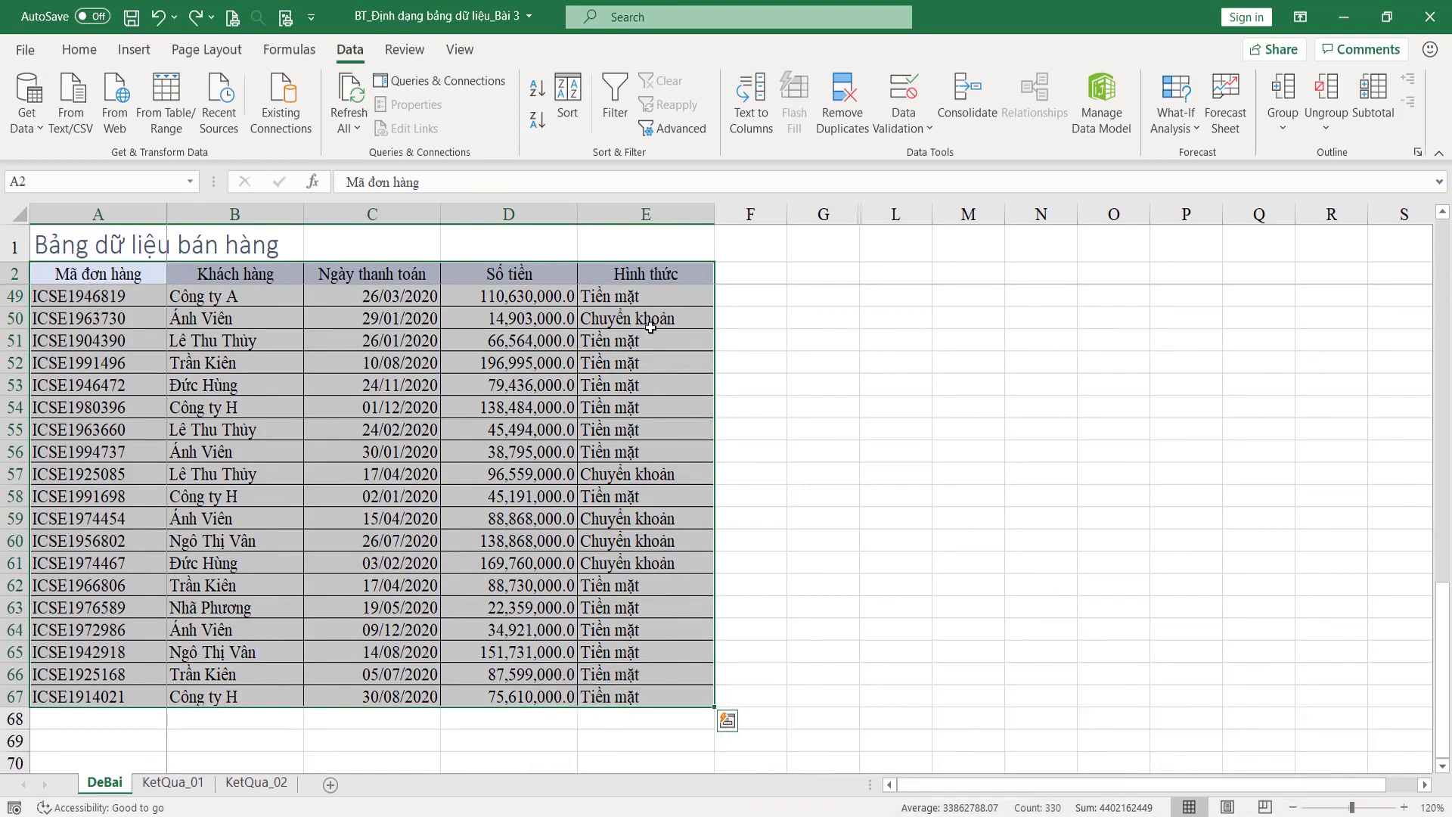
pyautogui.scroll(-3, 638, 590)
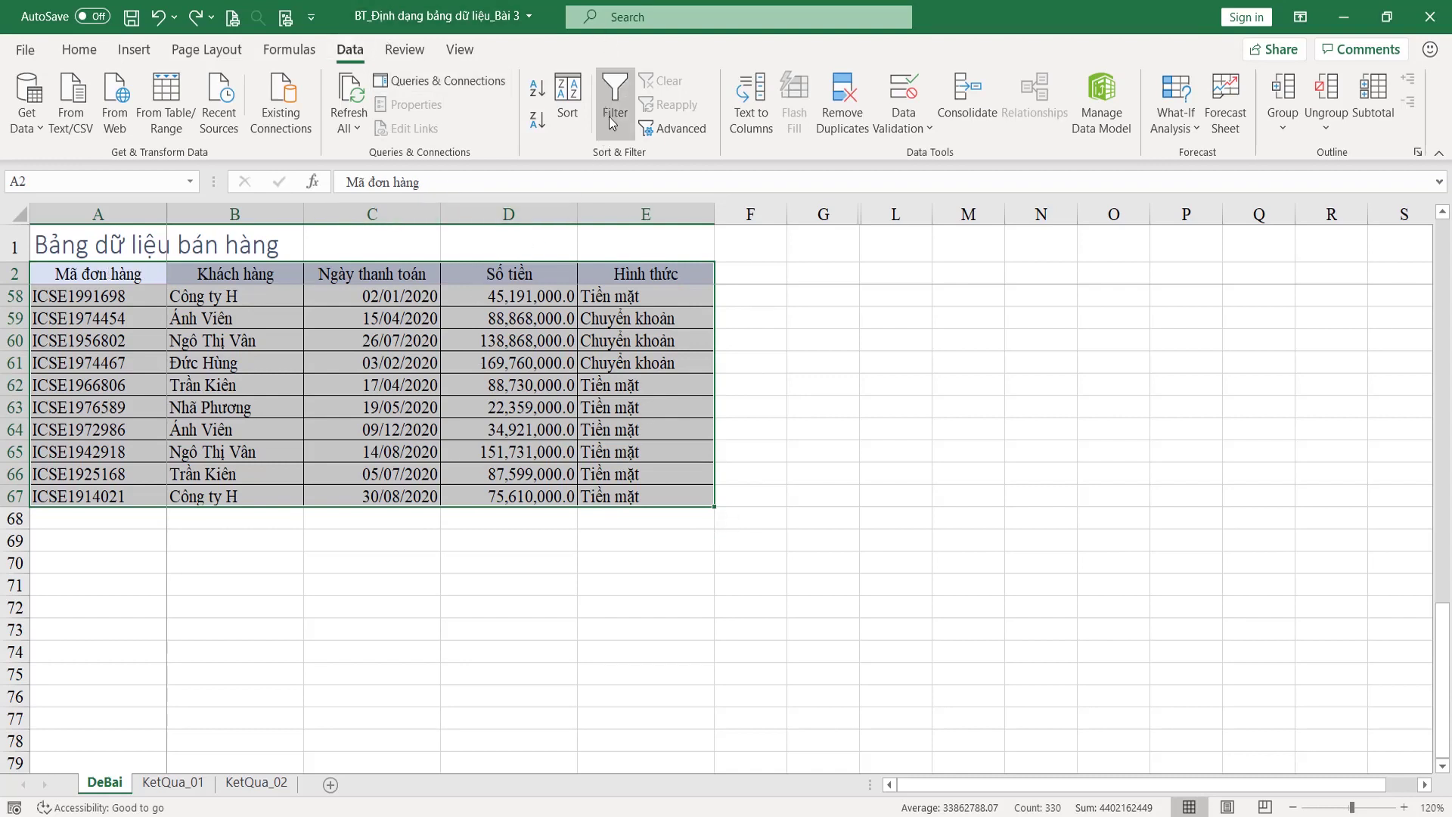
pyautogui.click(610, 117)
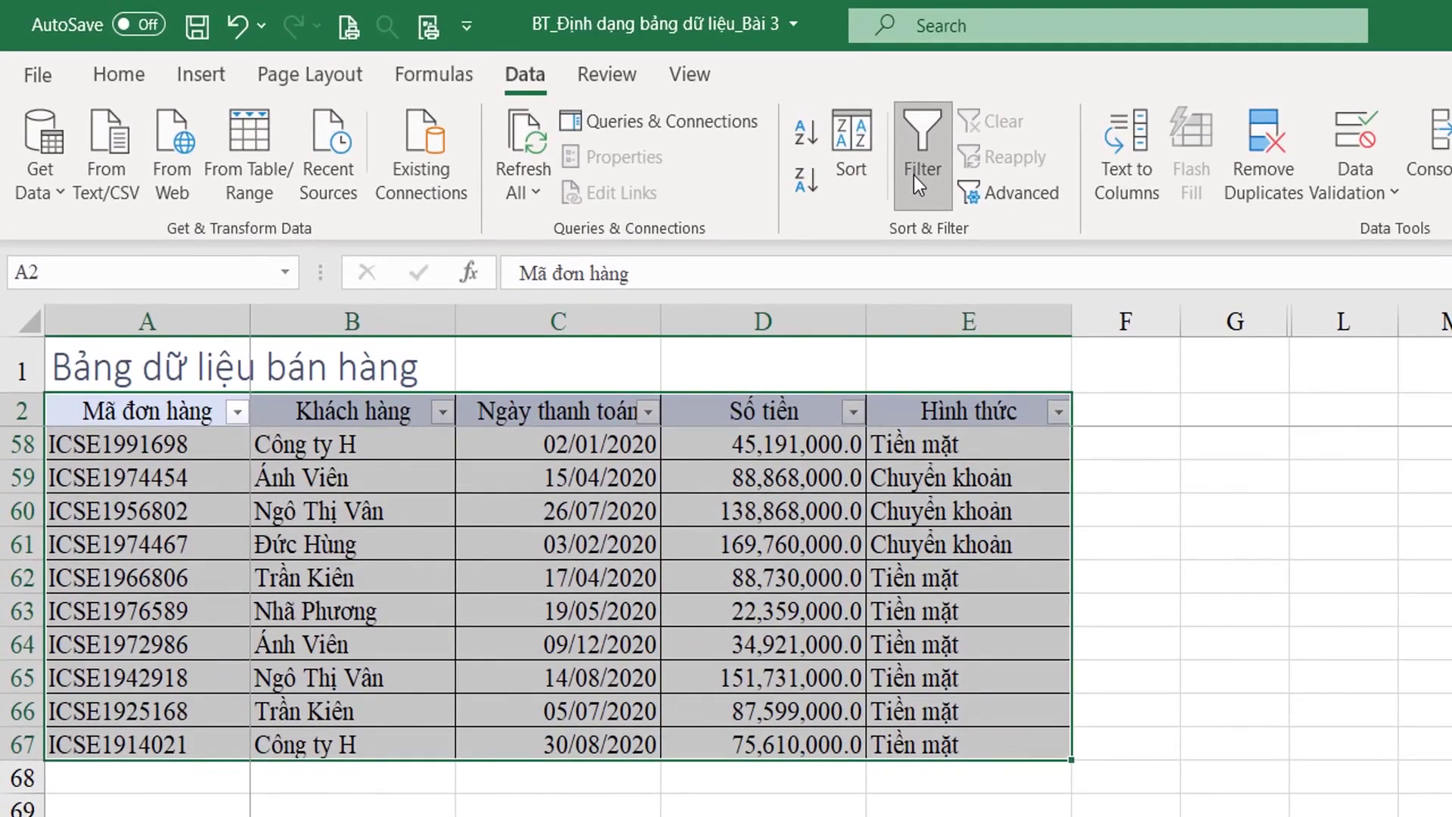
# Examine the header row with its filter arrows, the data range beneath it and the empty area beside the table.
pyautogui.moveTo(129, 411); pyautogui.dragTo(1037, 411)
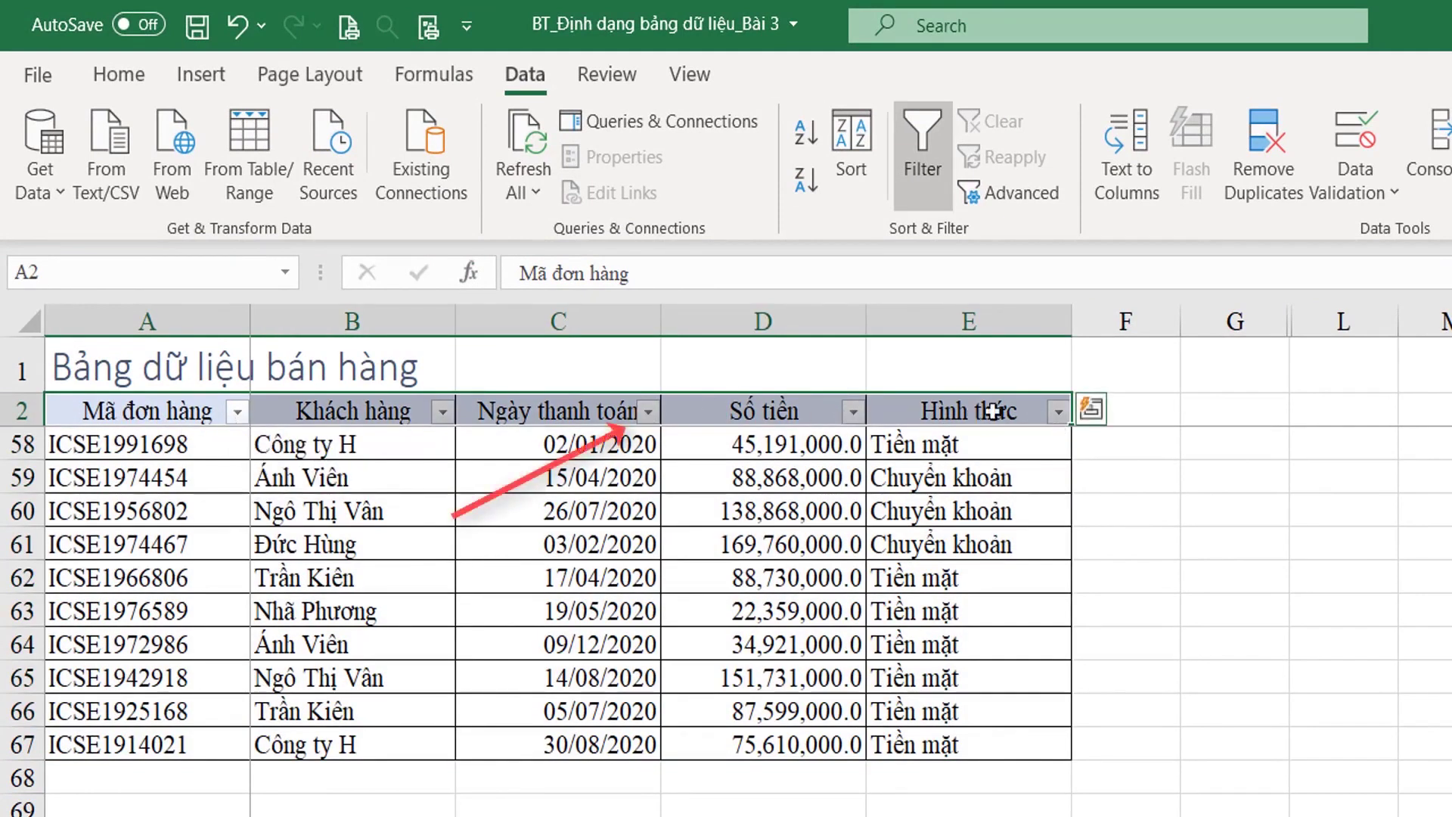
pyautogui.moveTo(136, 411)
pyautogui.mouseDown()
pyautogui.moveTo(997, 412)
pyautogui.moveTo(998, 813)
pyautogui.mouseUp()
pyautogui.click(170, 405)
pyautogui.moveTo(840, 409); pyautogui.dragTo(1004, 409)
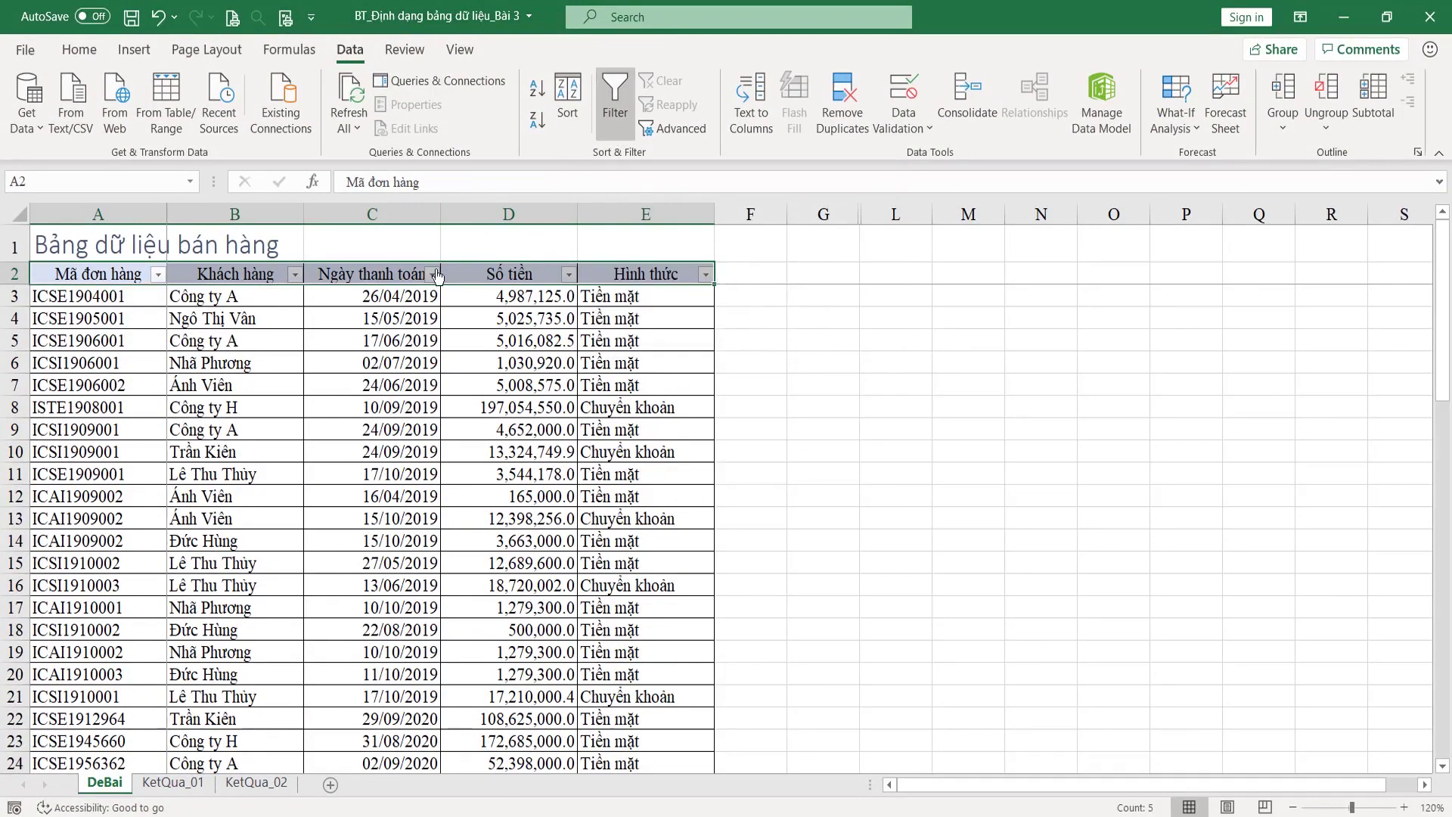
pyautogui.click(402, 390)
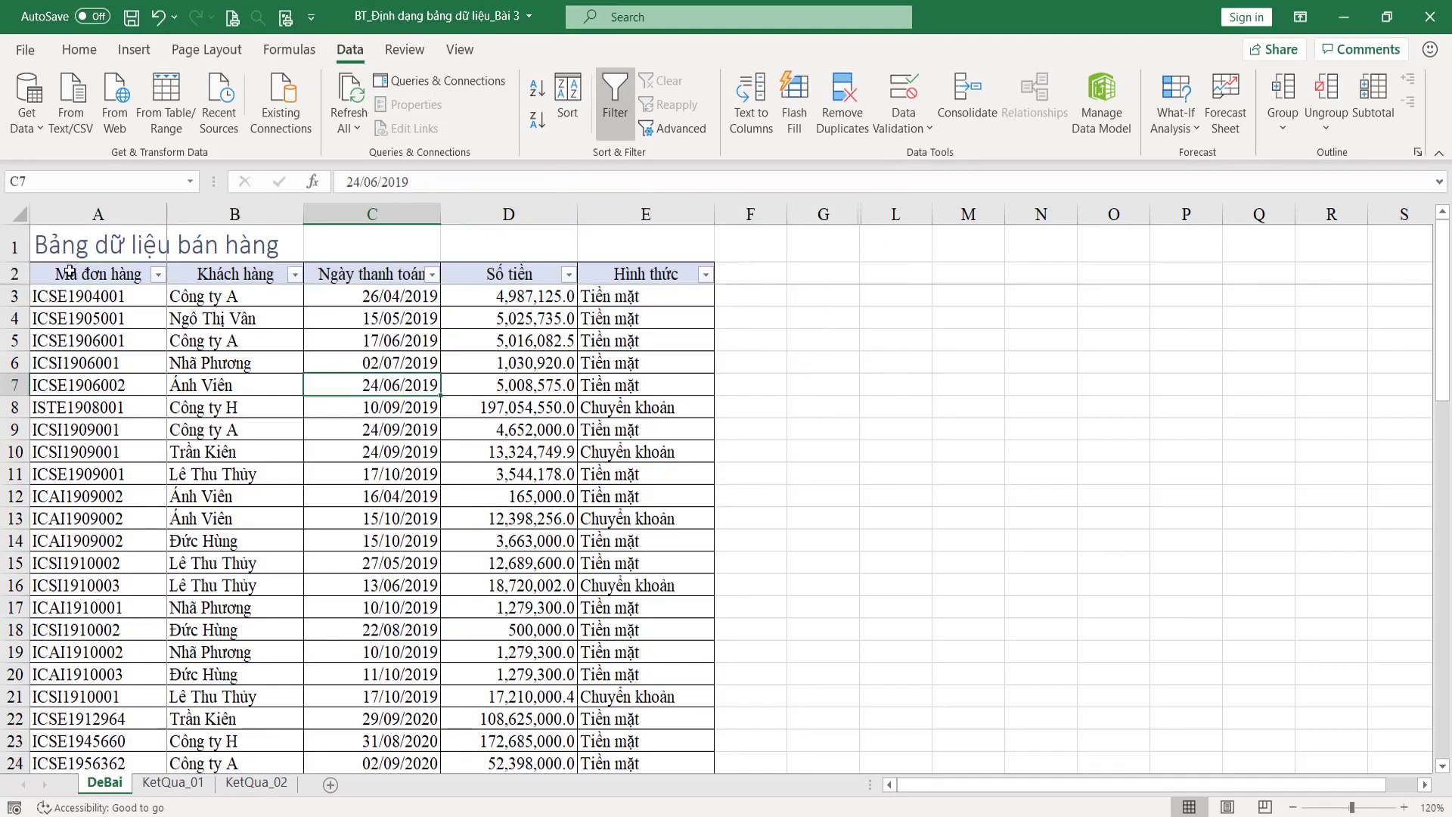
pyautogui.moveTo(69, 262); pyautogui.dragTo(703, 563)
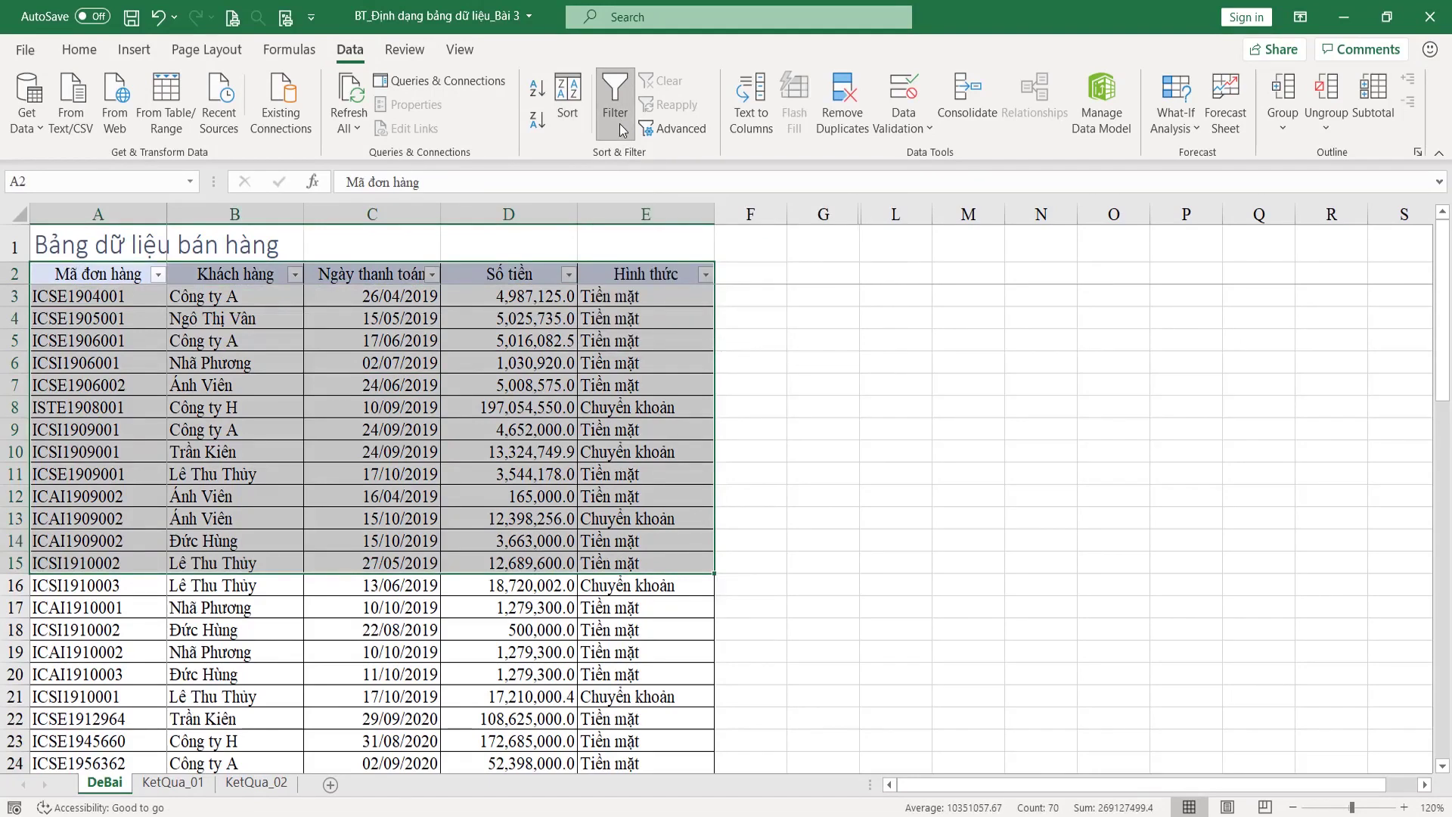
pyautogui.moveTo(821, 274); pyautogui.dragTo(1199, 622)
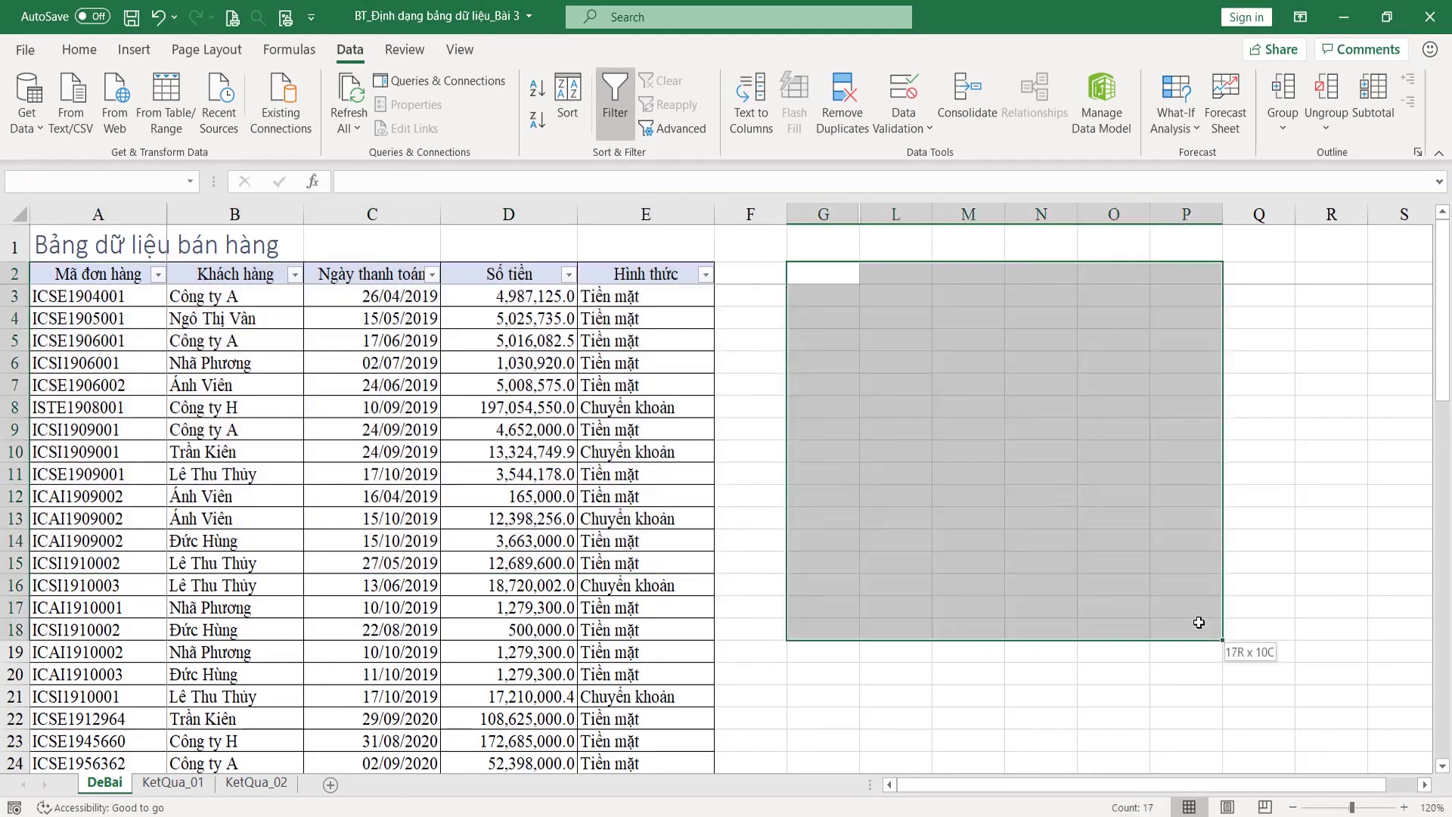
pyautogui.click(415, 488)
pyautogui.hotkey('ctrl', 'End')
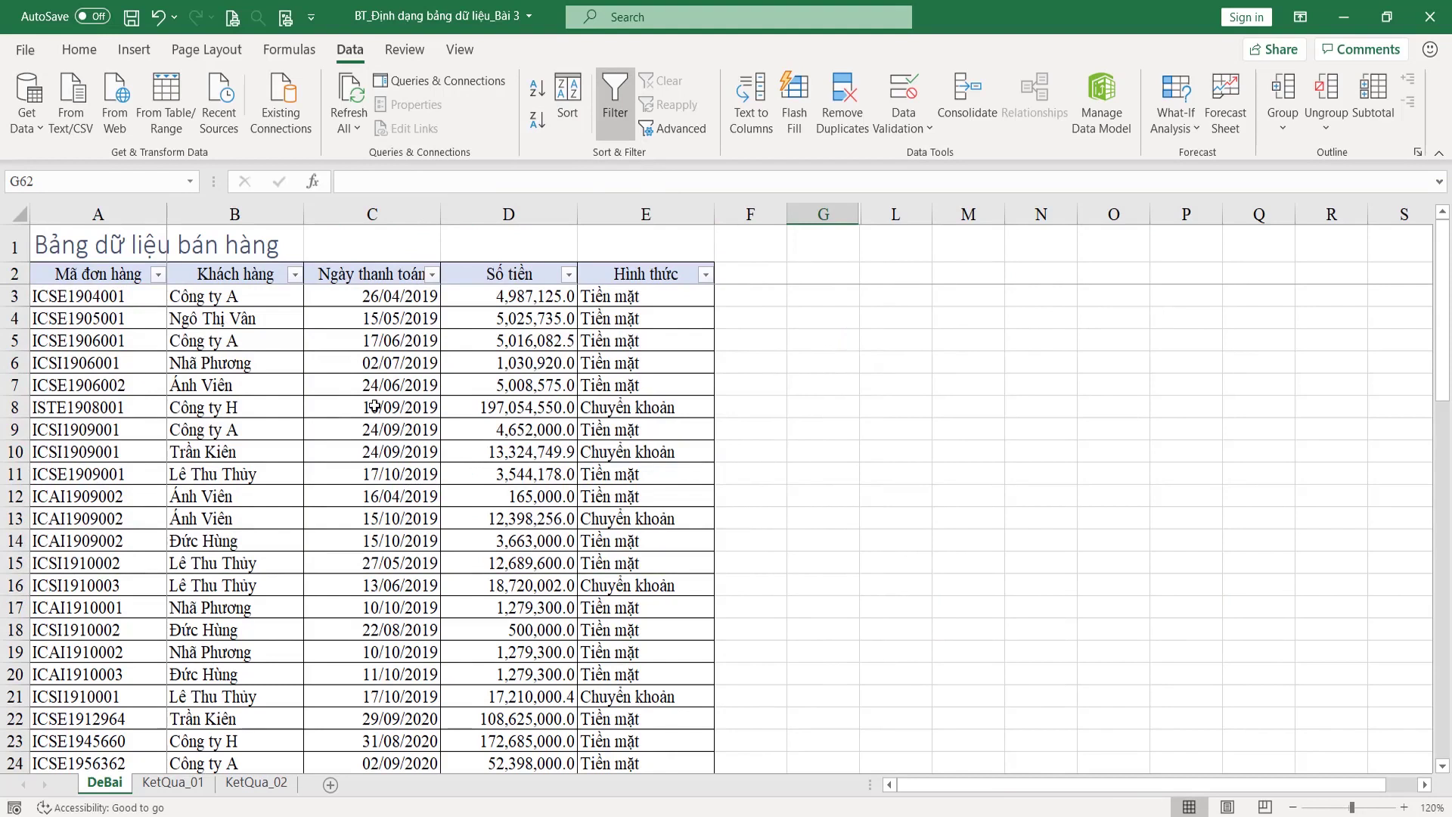
pyautogui.click(295, 276)
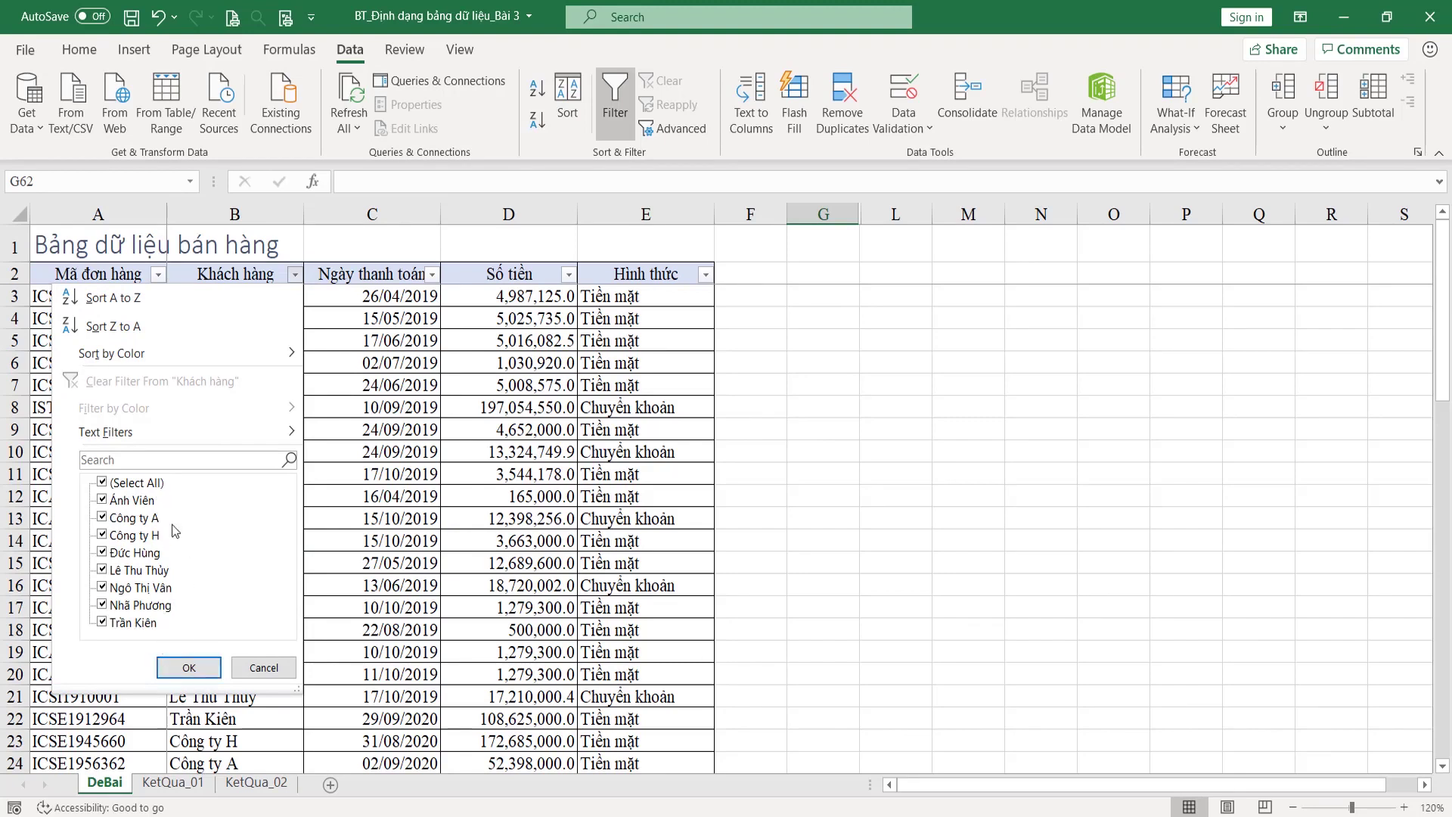
pyautogui.click(136, 456)
pyautogui.click(416, 421)
# Filter the Khách hàng column to a single customer by searching its filter list for part of the customer's name.
pyautogui.moveTo(262, 279); pyautogui.dragTo(266, 696)
pyautogui.click(290, 276)
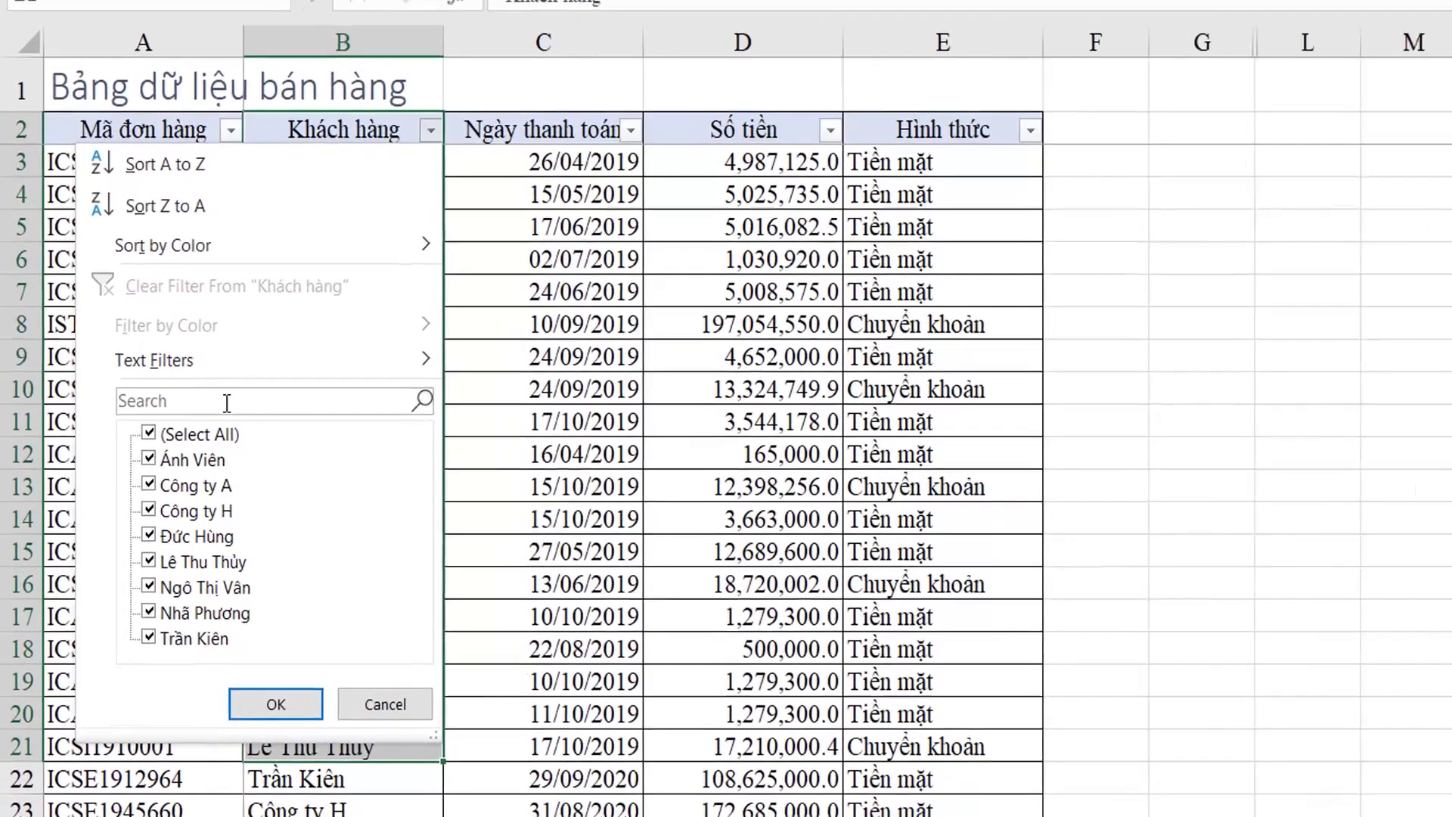
pyautogui.click(156, 459)
pyautogui.write('Phương')
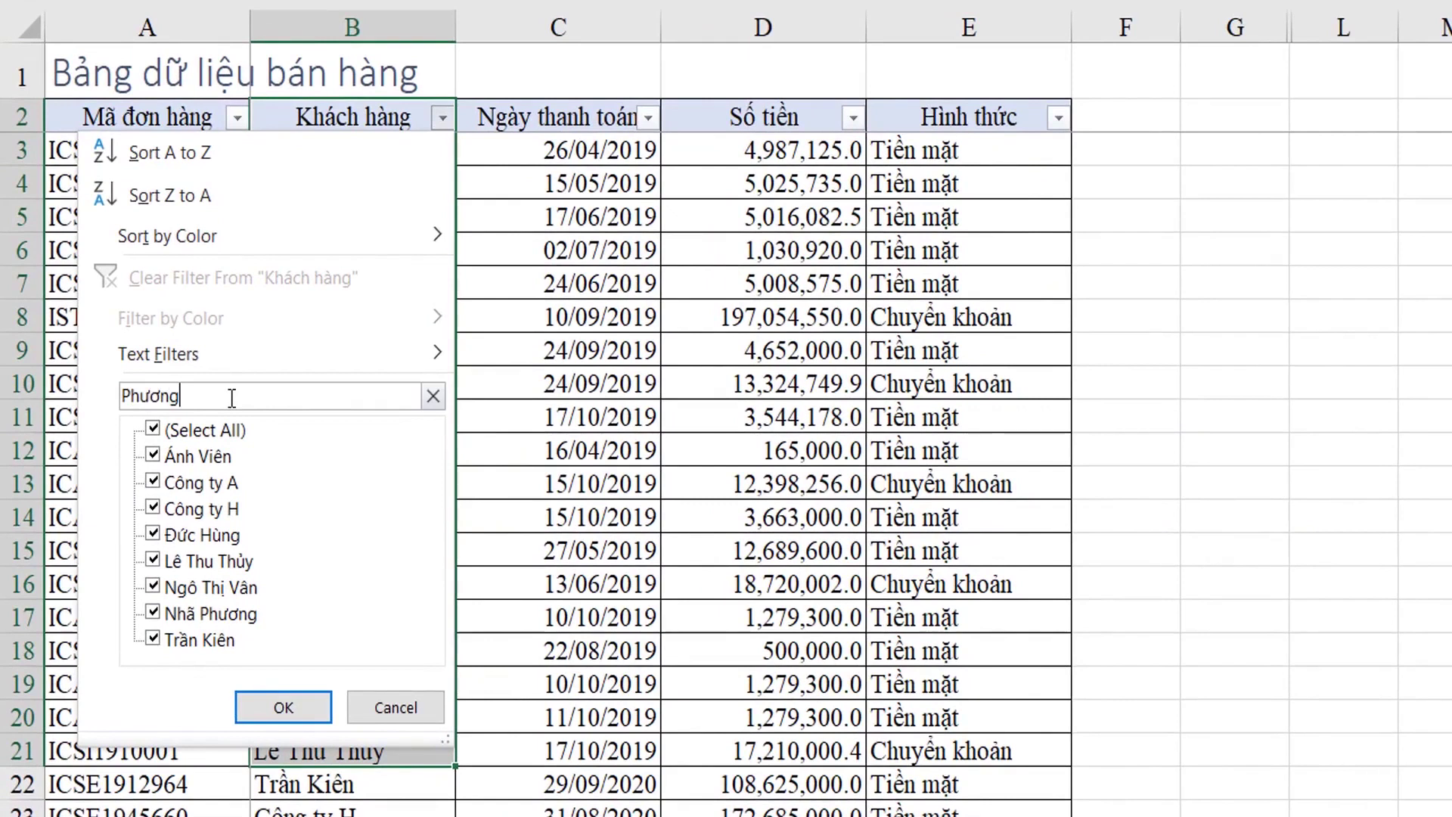
pyautogui.press('Return')
# Review the filtered order rows across all columns, from Mã đơn hàng to Hình thức.
pyautogui.hotkey('ctrl', 'a')
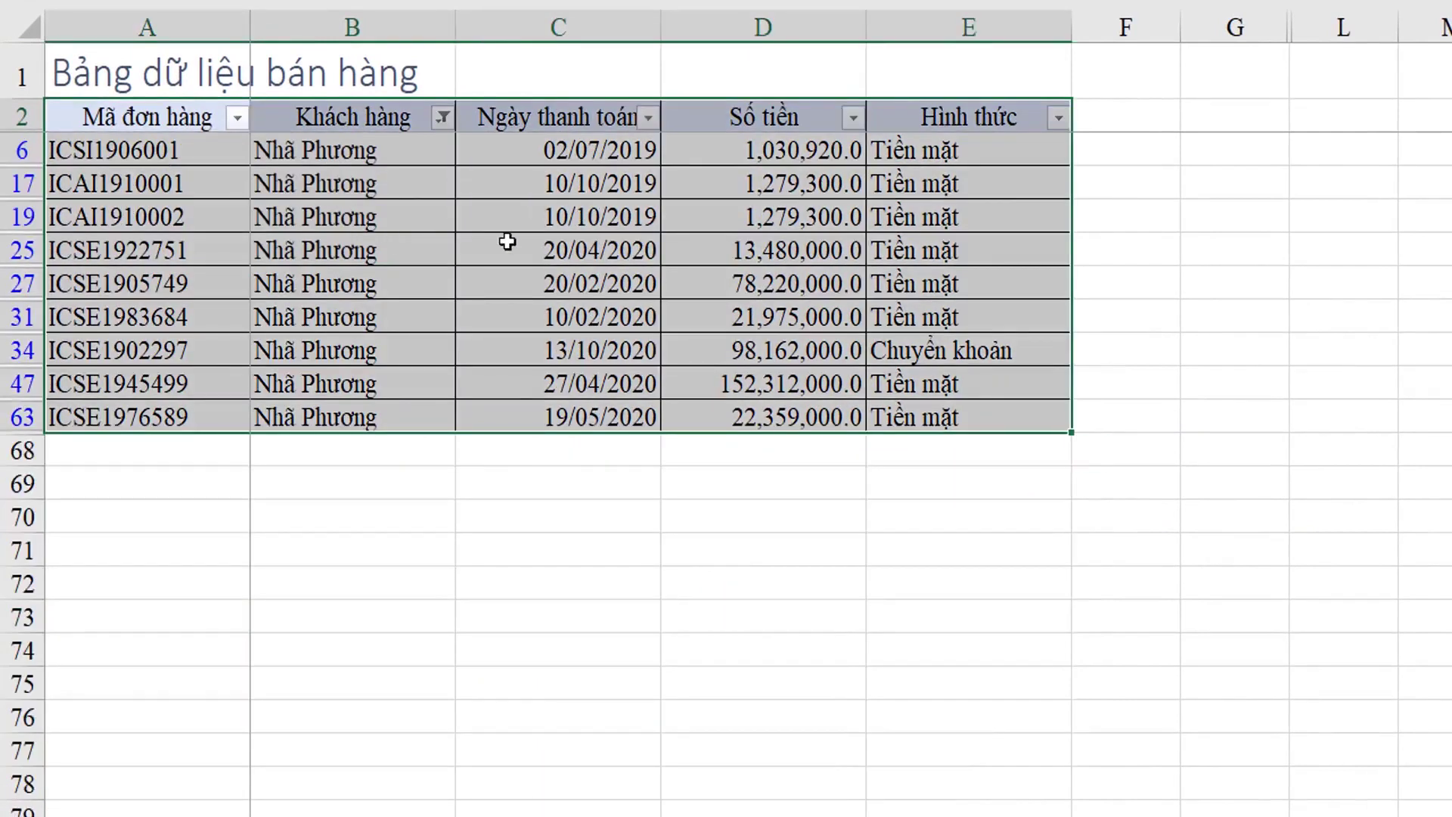
pyautogui.moveTo(355, 149); pyautogui.dragTo(476, 415)
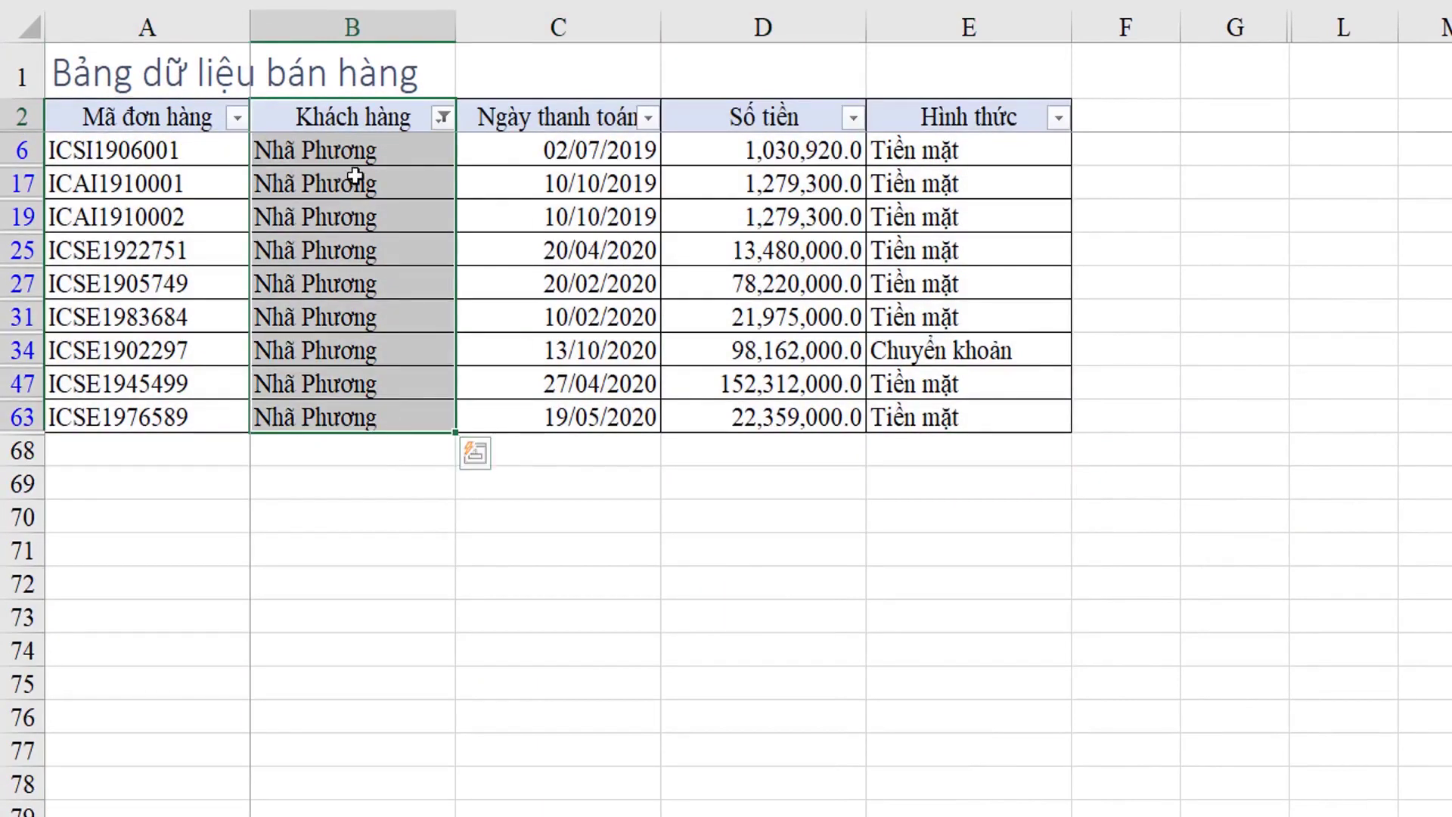
pyautogui.moveTo(163, 115); pyautogui.dragTo(965, 422)
pyautogui.moveTo(173, 118); pyautogui.dragTo(968, 418)
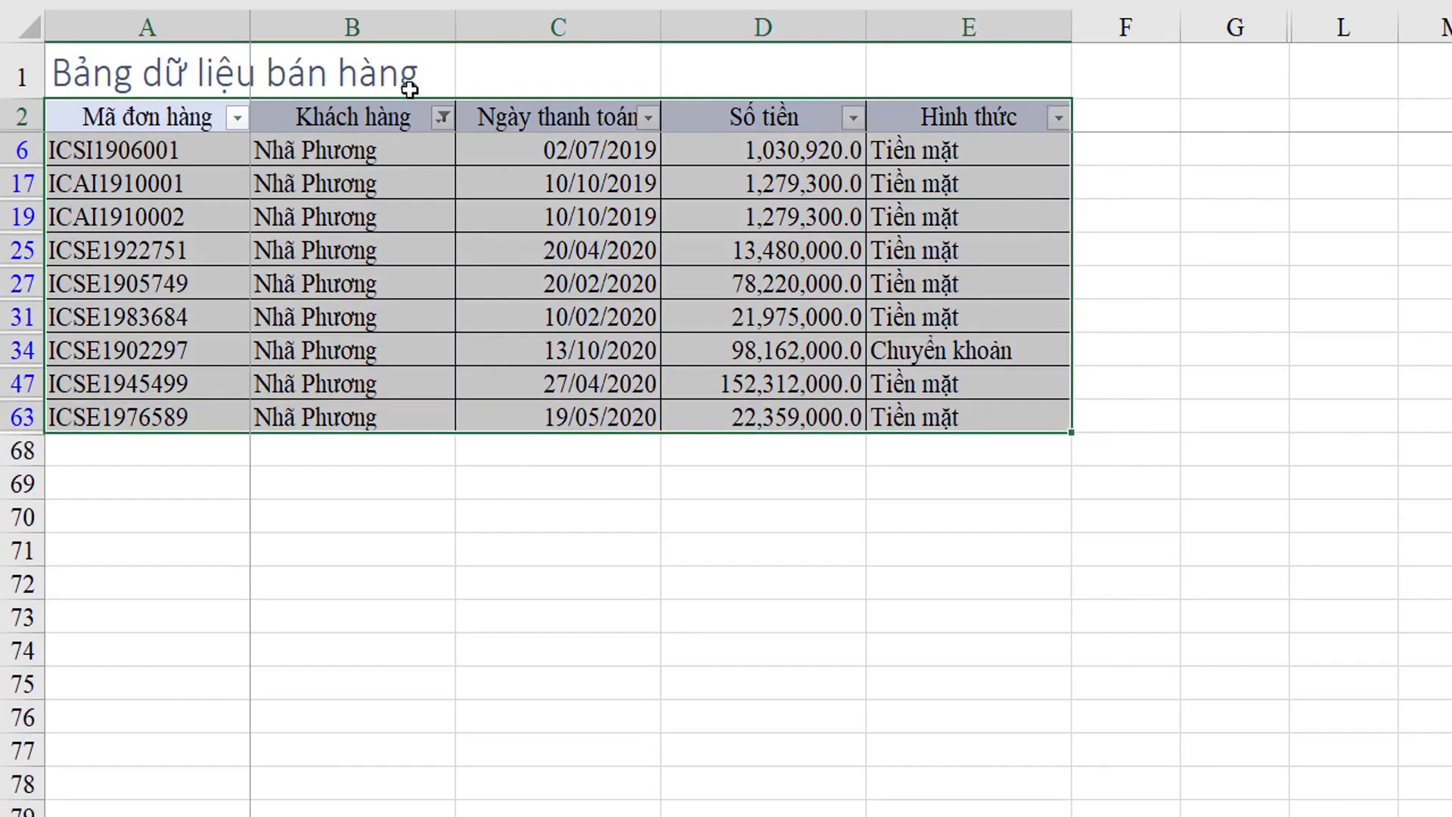
pyautogui.moveTo(144, 119); pyautogui.dragTo(957, 430)
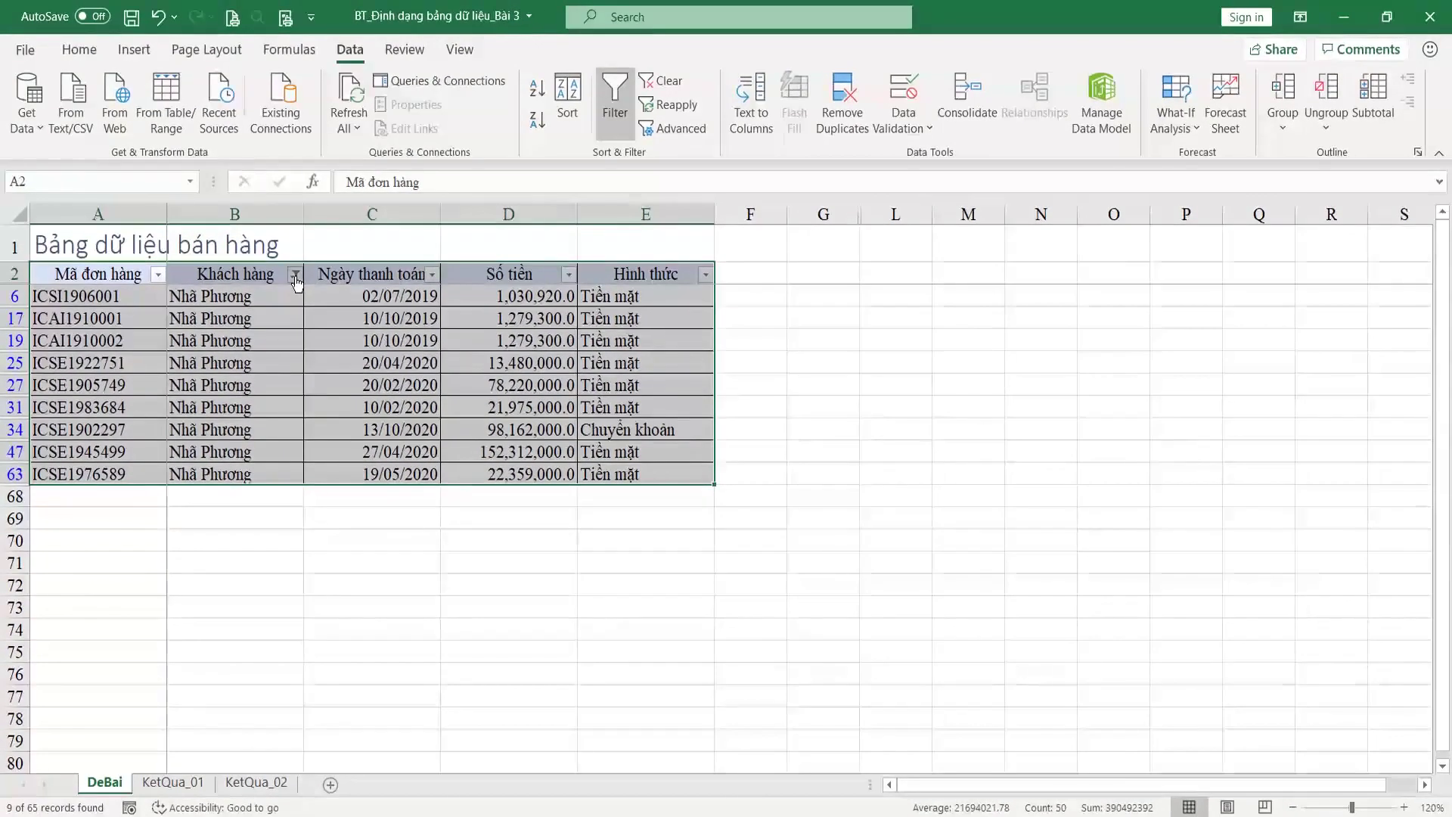
pyautogui.click(295, 276)
pyautogui.press('Escape')
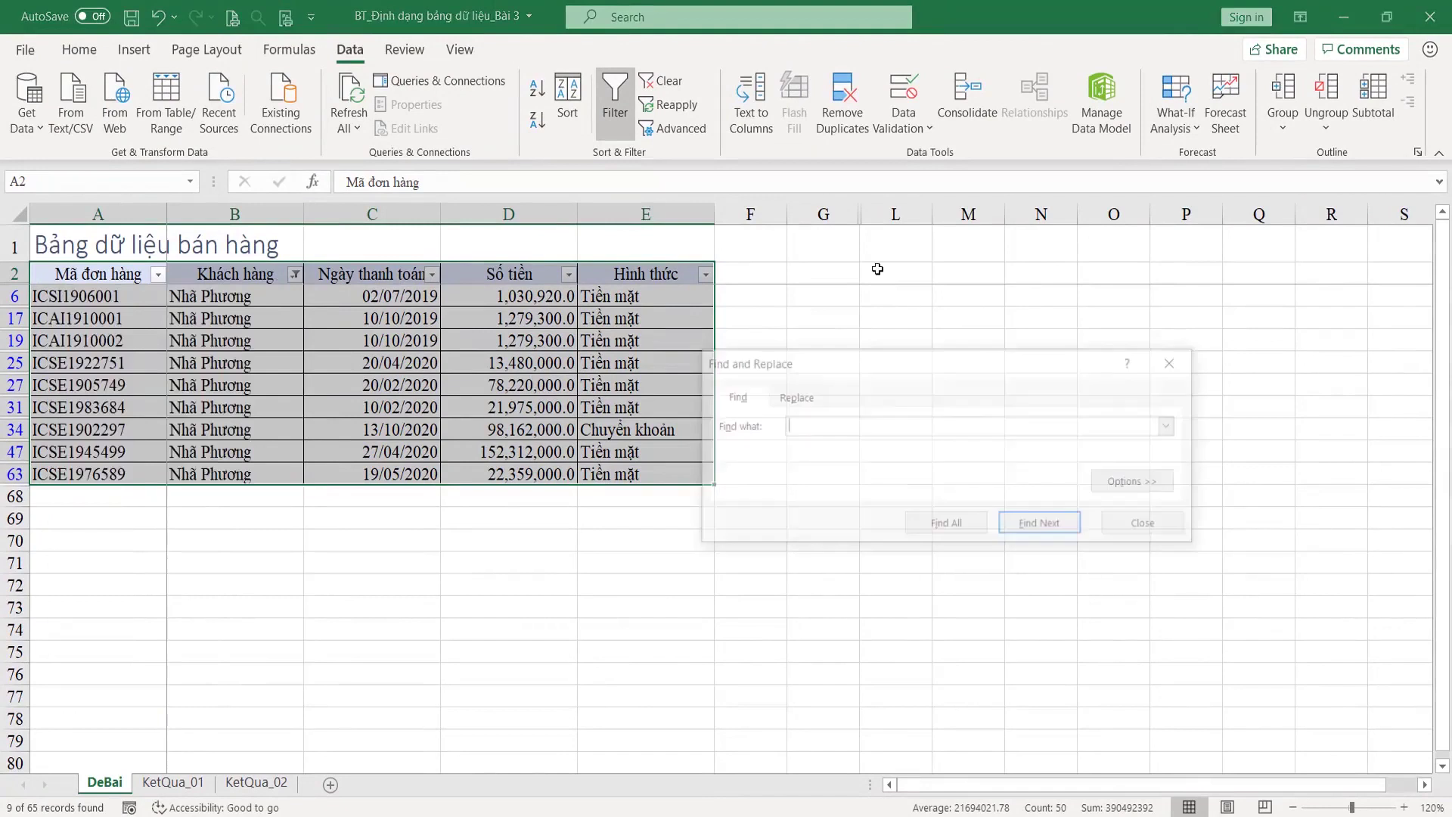
pyautogui.hotkey('ctrl', 'f')
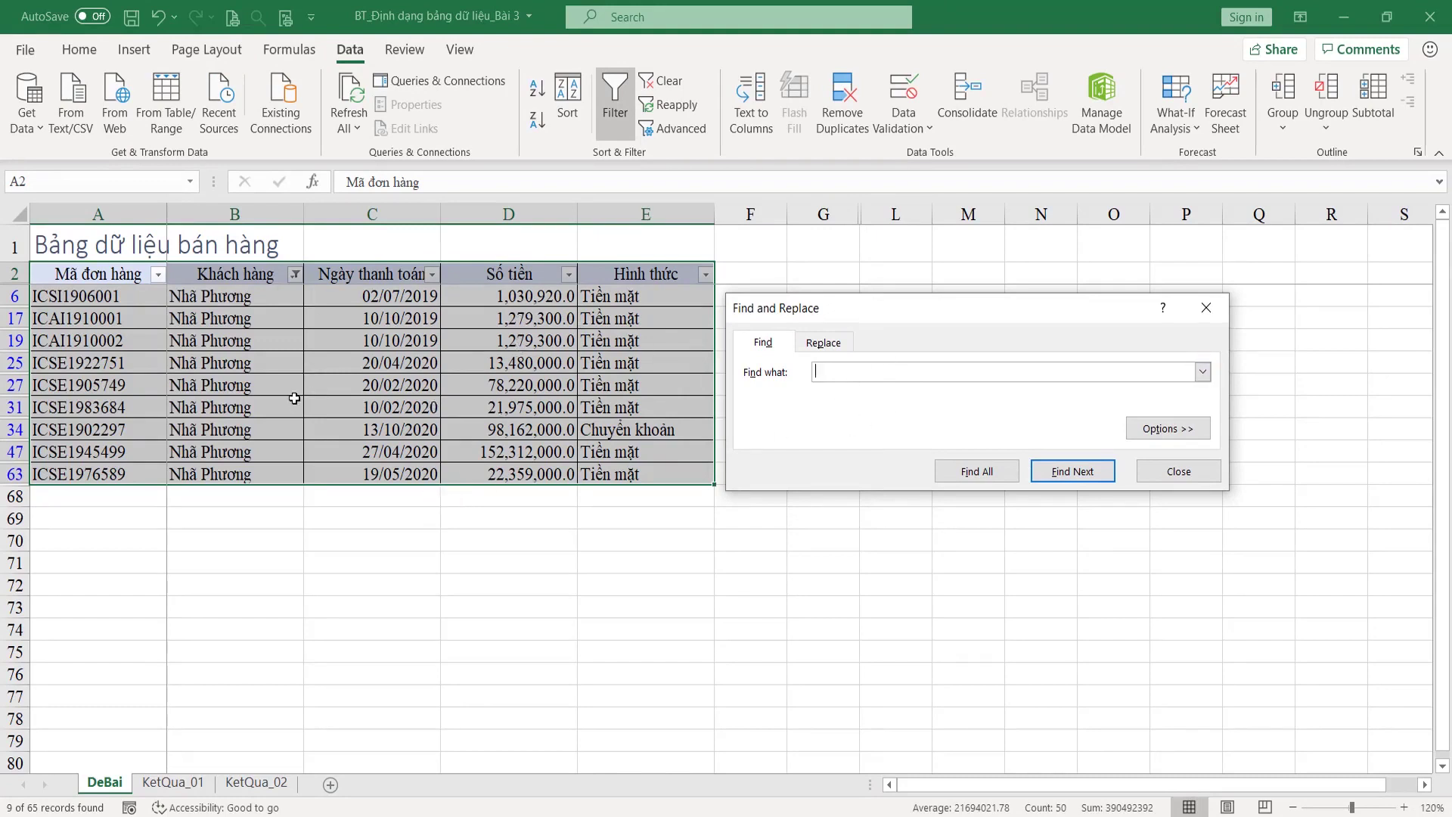
pyautogui.click(1166, 473)
pyautogui.click(191, 336)
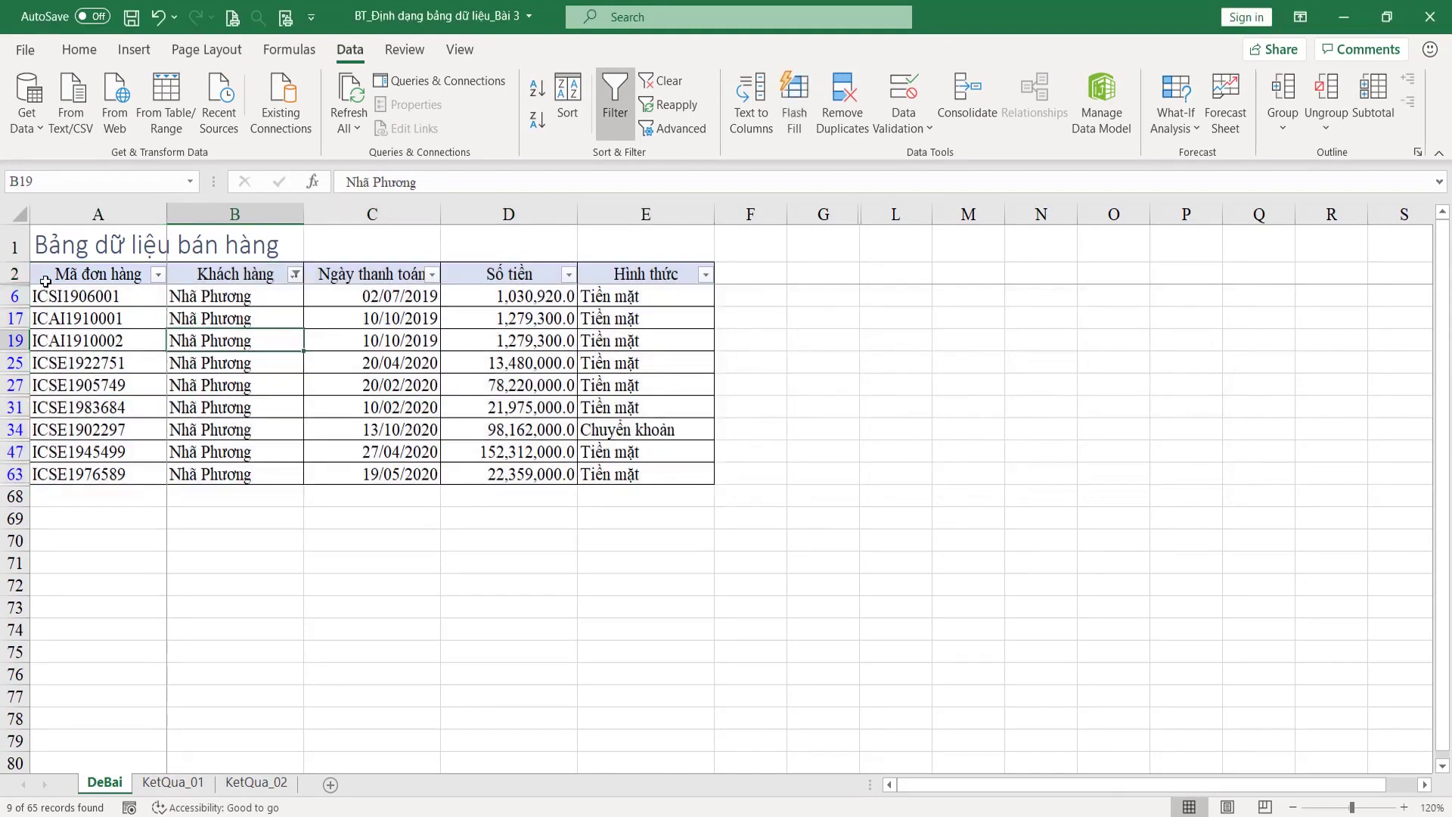
# Check the visible row numbers and the customer ticked in the Khách hàng filter list against the filtered rows.
pyautogui.moveTo(13, 274); pyautogui.dragTo(15, 484)
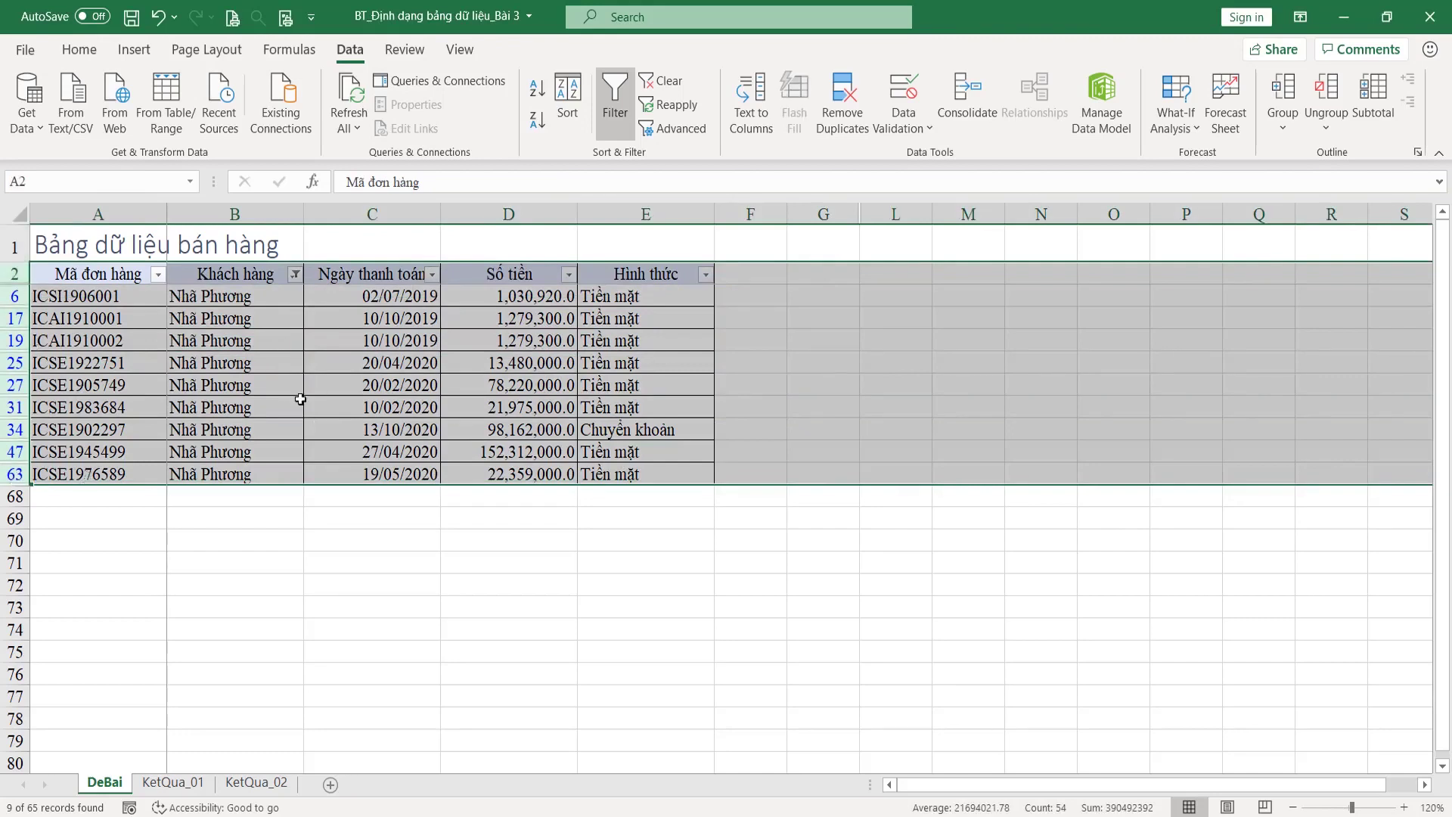
pyautogui.click(295, 275)
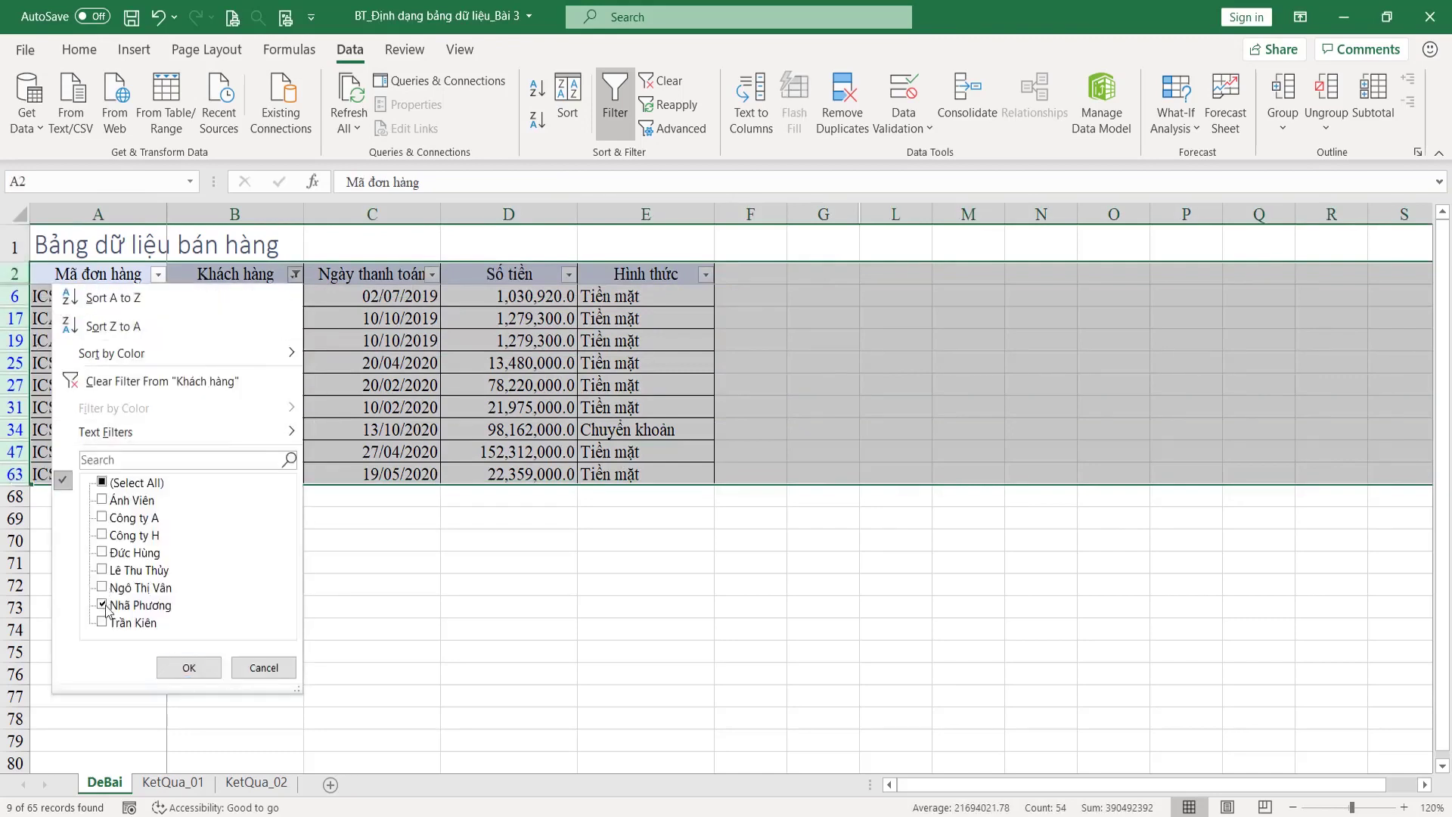
pyautogui.press('Return')
pyautogui.moveTo(91, 274); pyautogui.dragTo(651, 476)
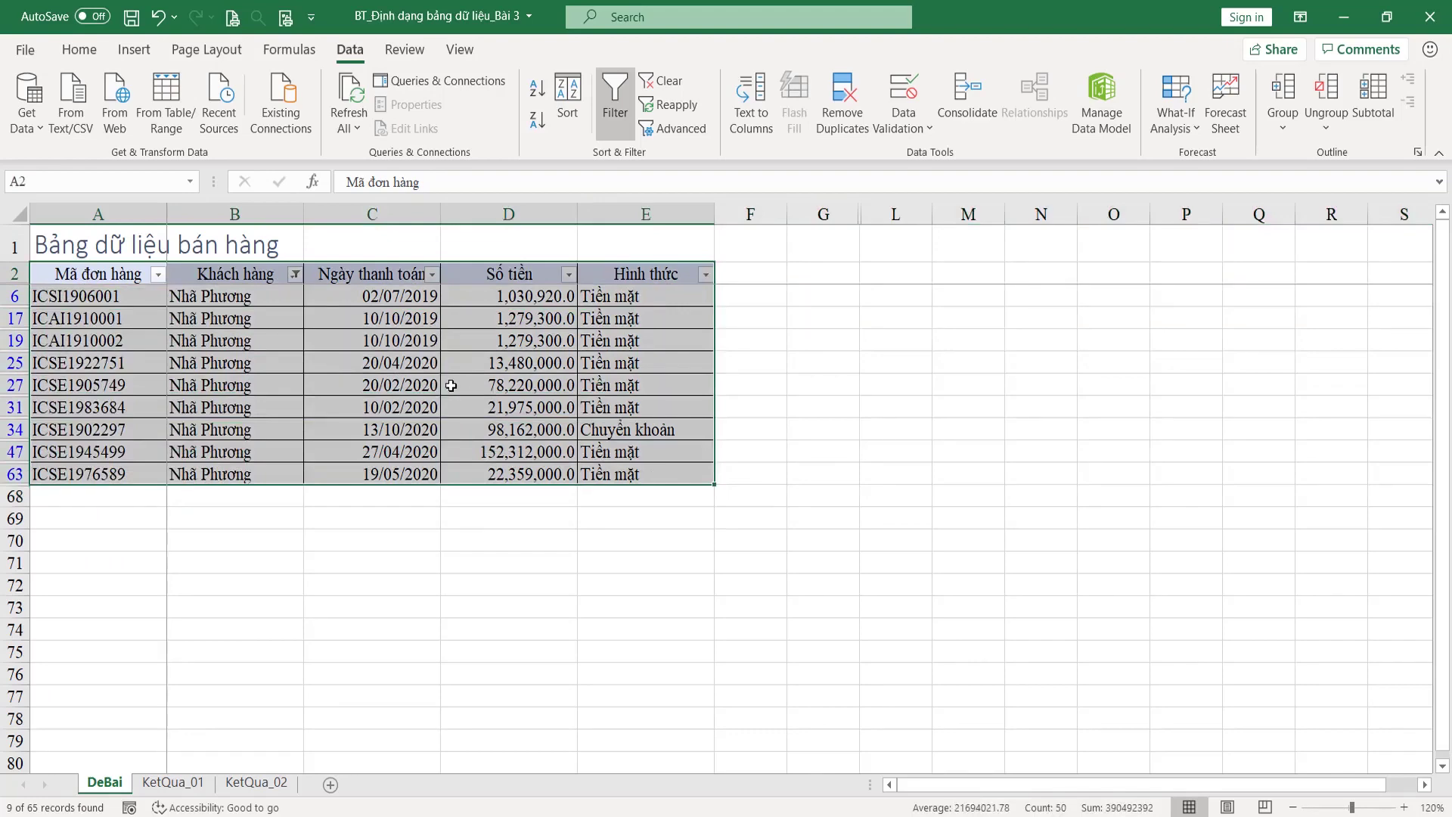
pyautogui.click(490, 384)
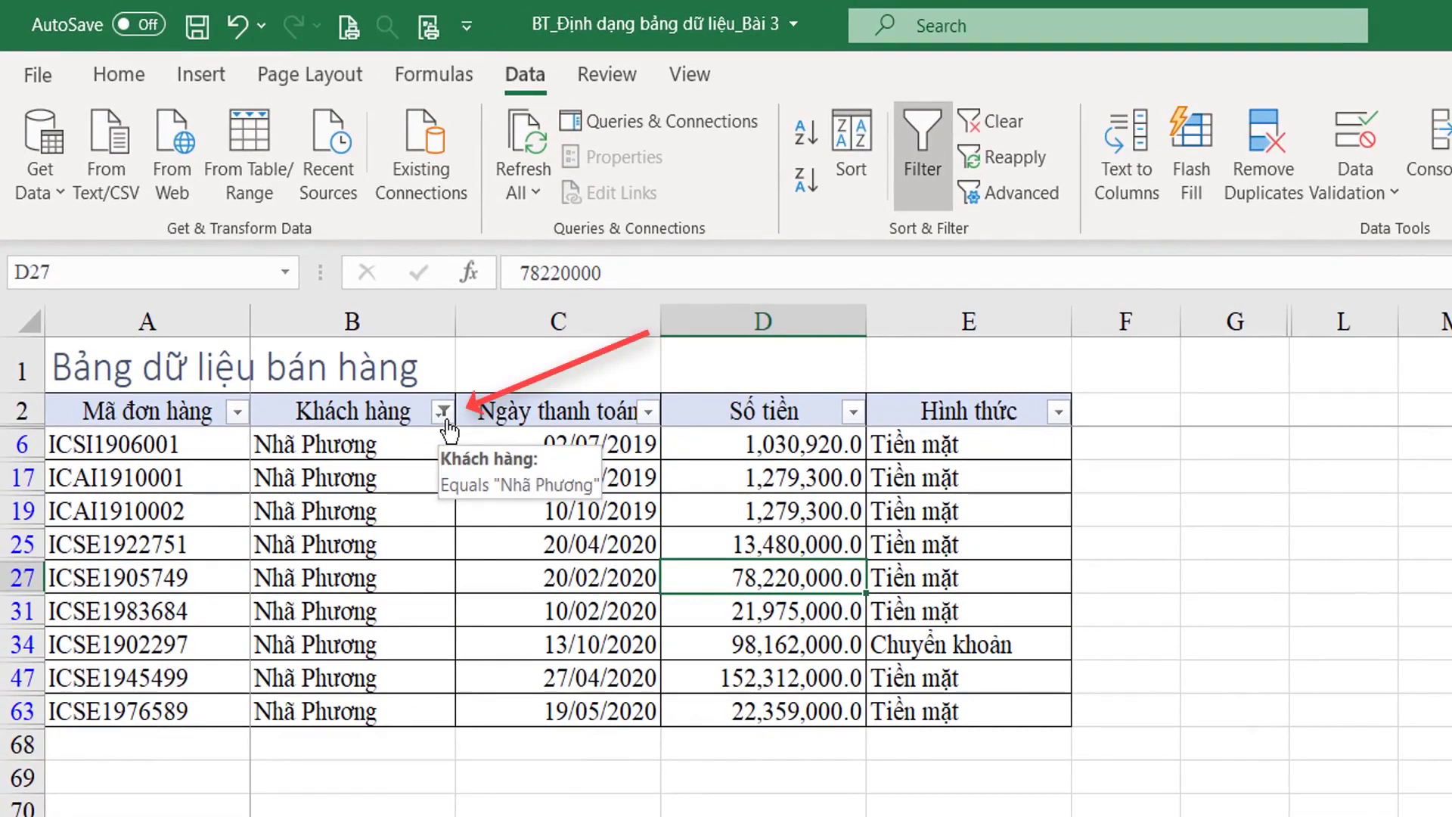
# Clear the filter from the Khách hàng column and look over the full list of orders.
pyautogui.click(370, 405)
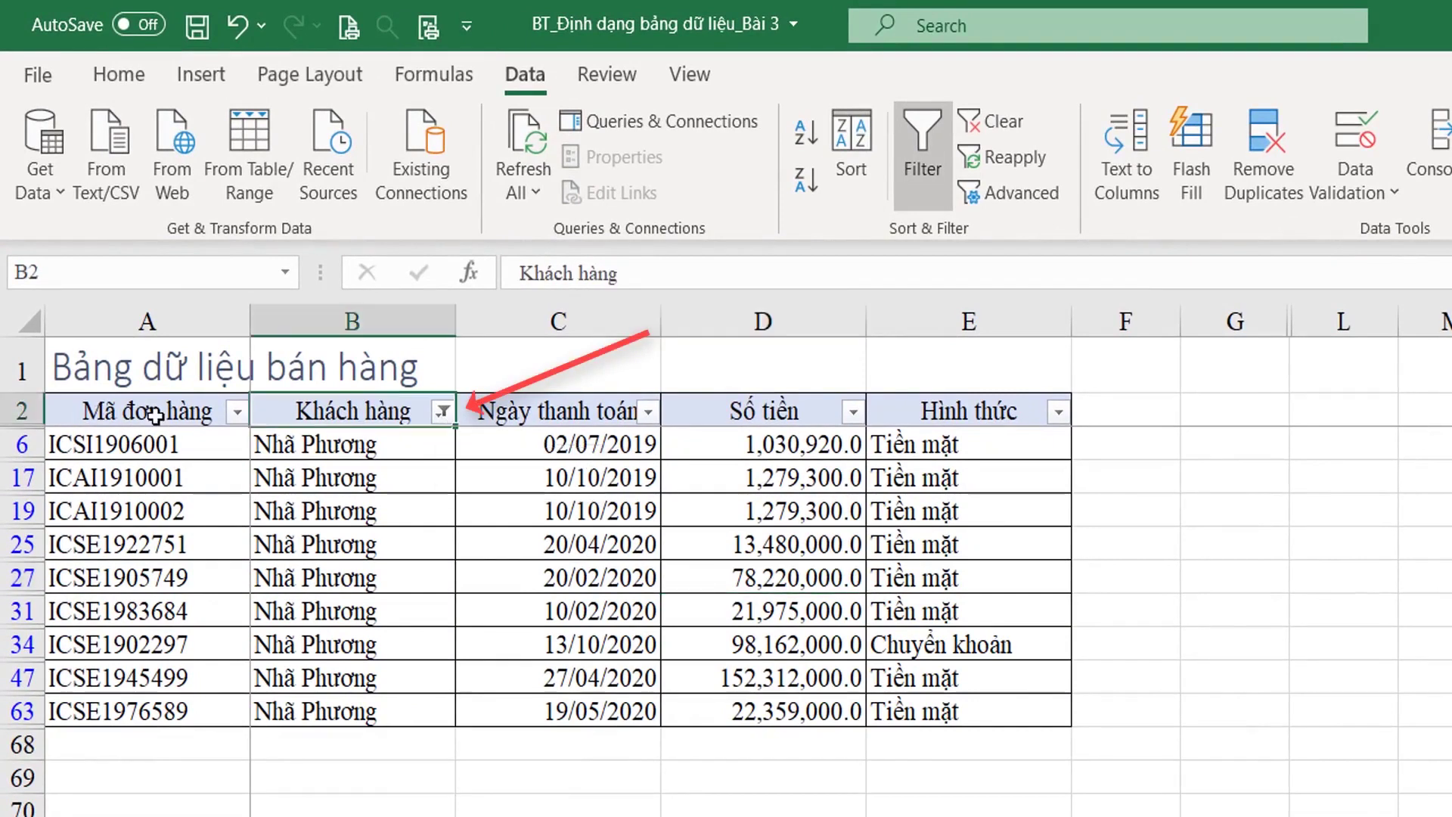
pyautogui.hotkey('ctrl', 'shift', 'Down')
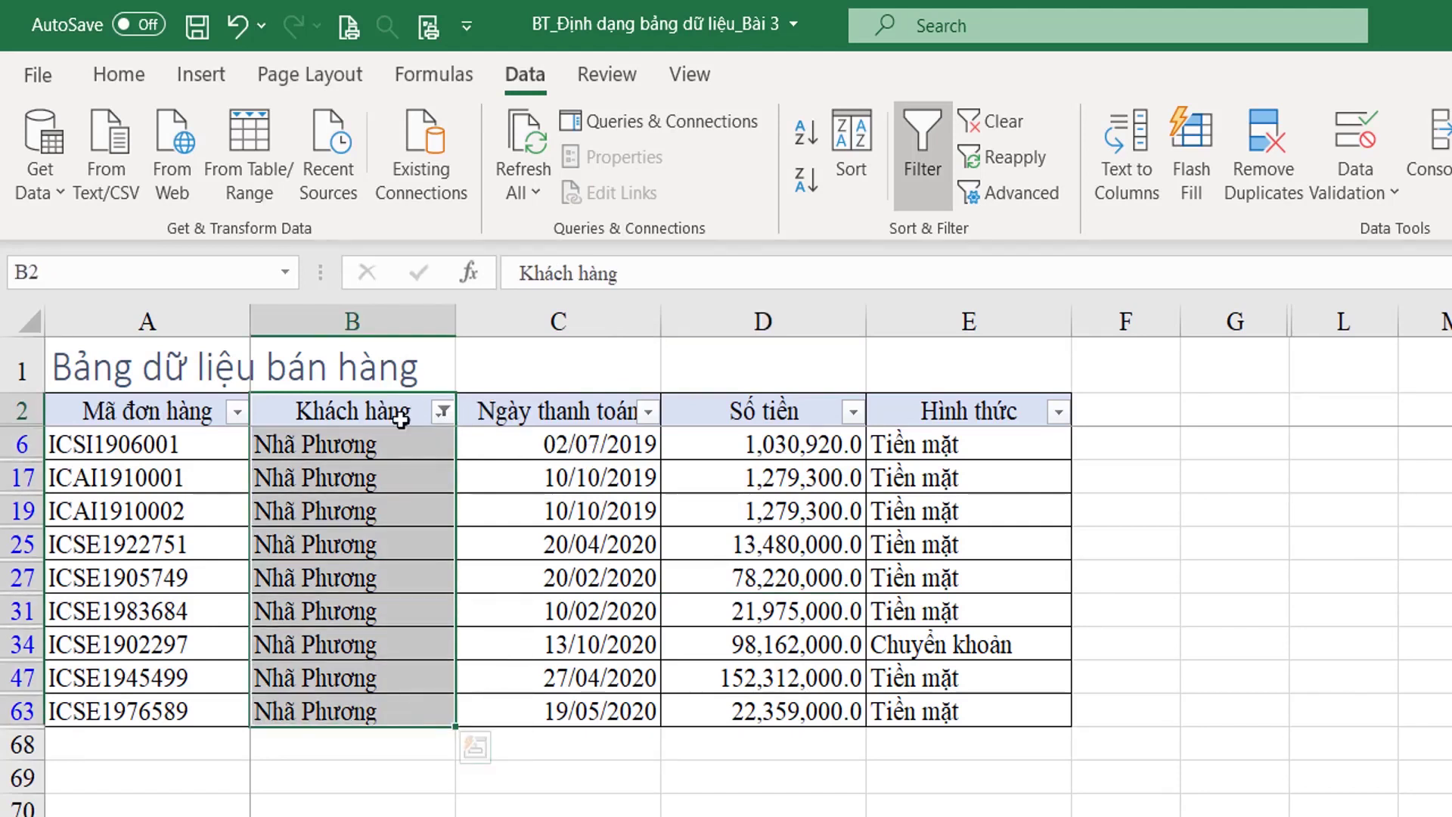
pyautogui.click(605, 611)
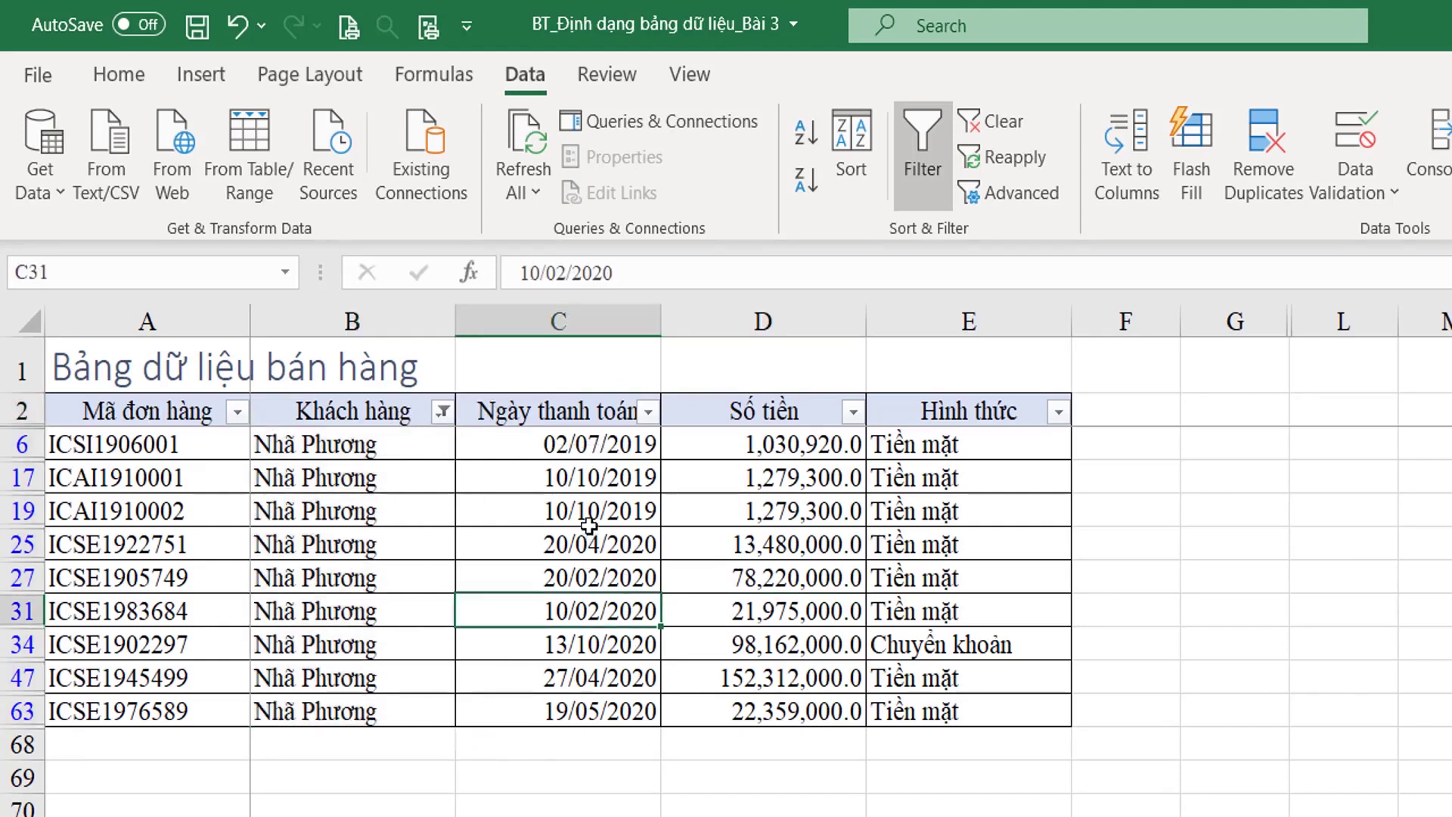
pyautogui.click(446, 420)
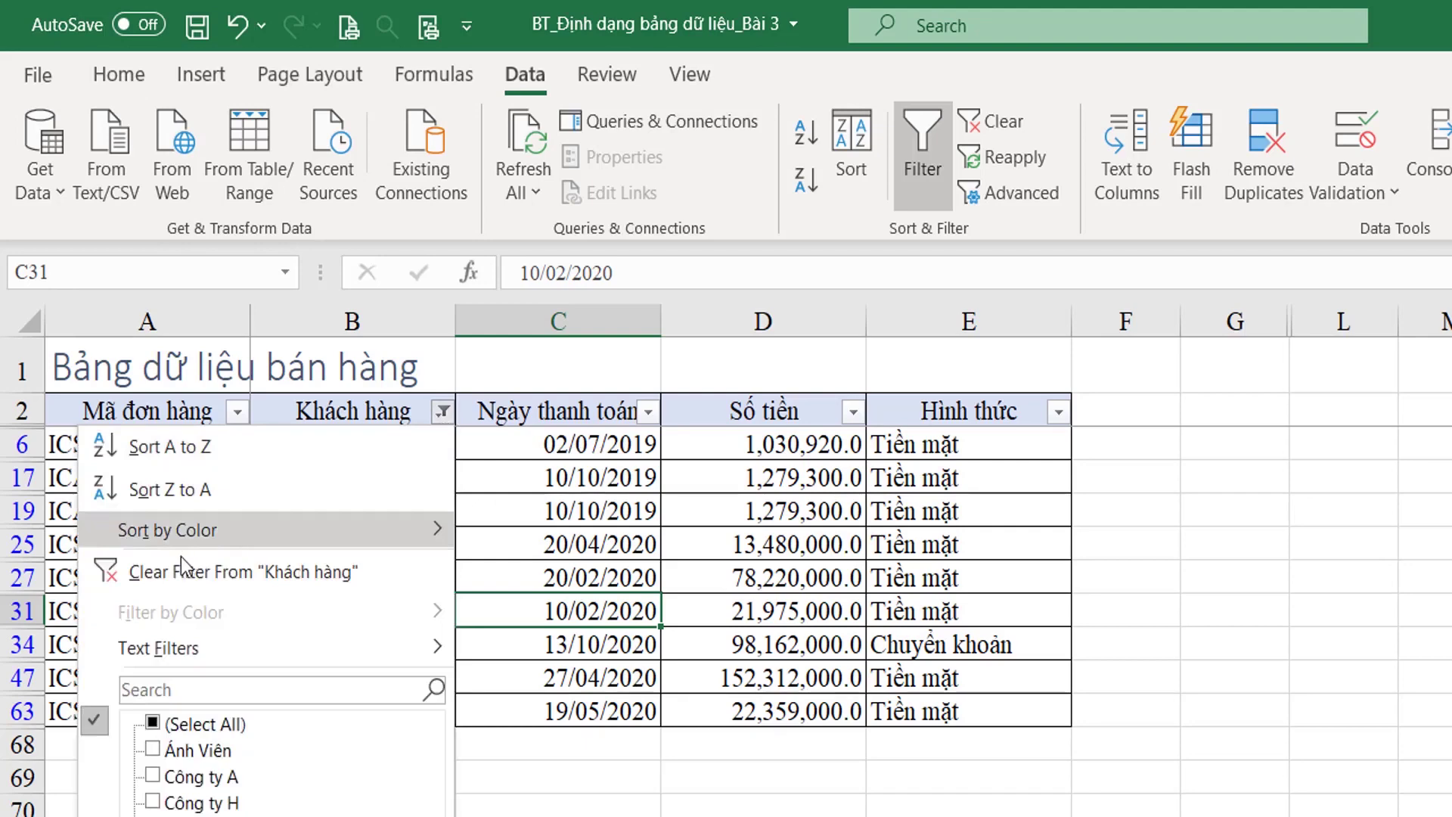
pyautogui.click(239, 570)
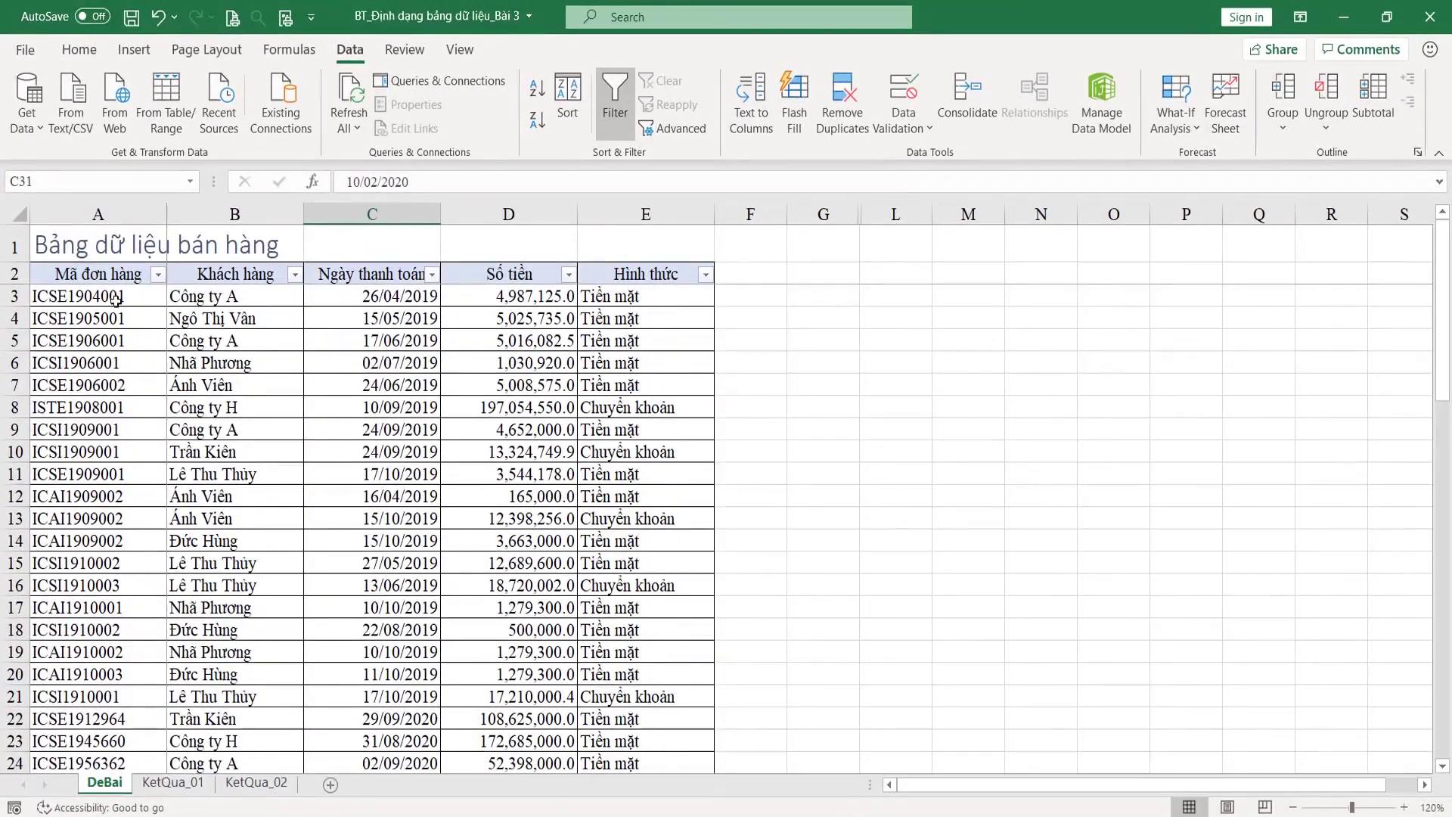
pyautogui.moveTo(113, 298); pyautogui.dragTo(634, 744)
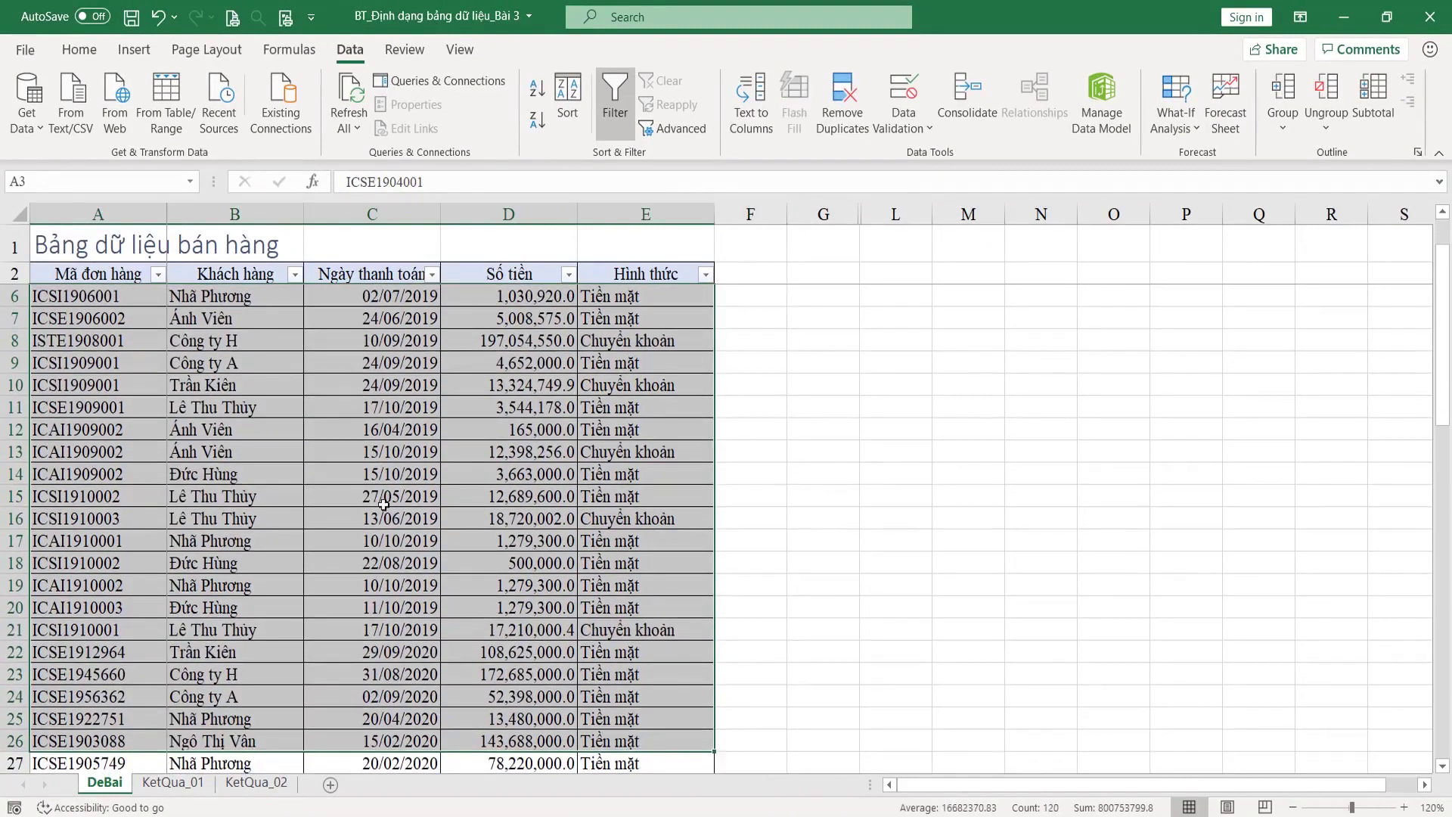
pyautogui.click(278, 460)
pyautogui.scroll(-5, 281, 457)
pyautogui.scroll(6, 285, 451)
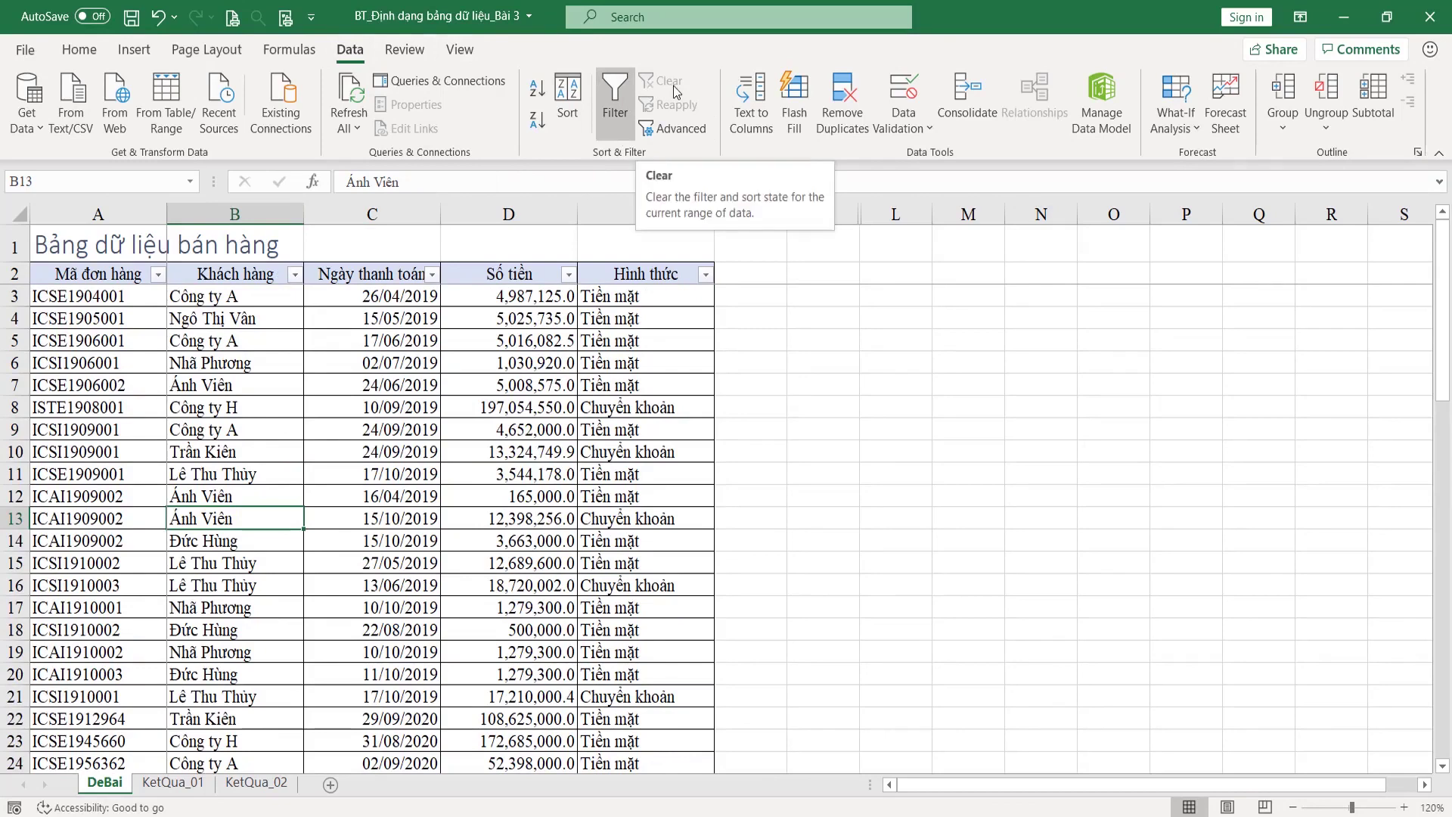
# Filter the Hình thức column to Tiền mặt only and look over the filtered orders.
pyautogui.click(295, 385)
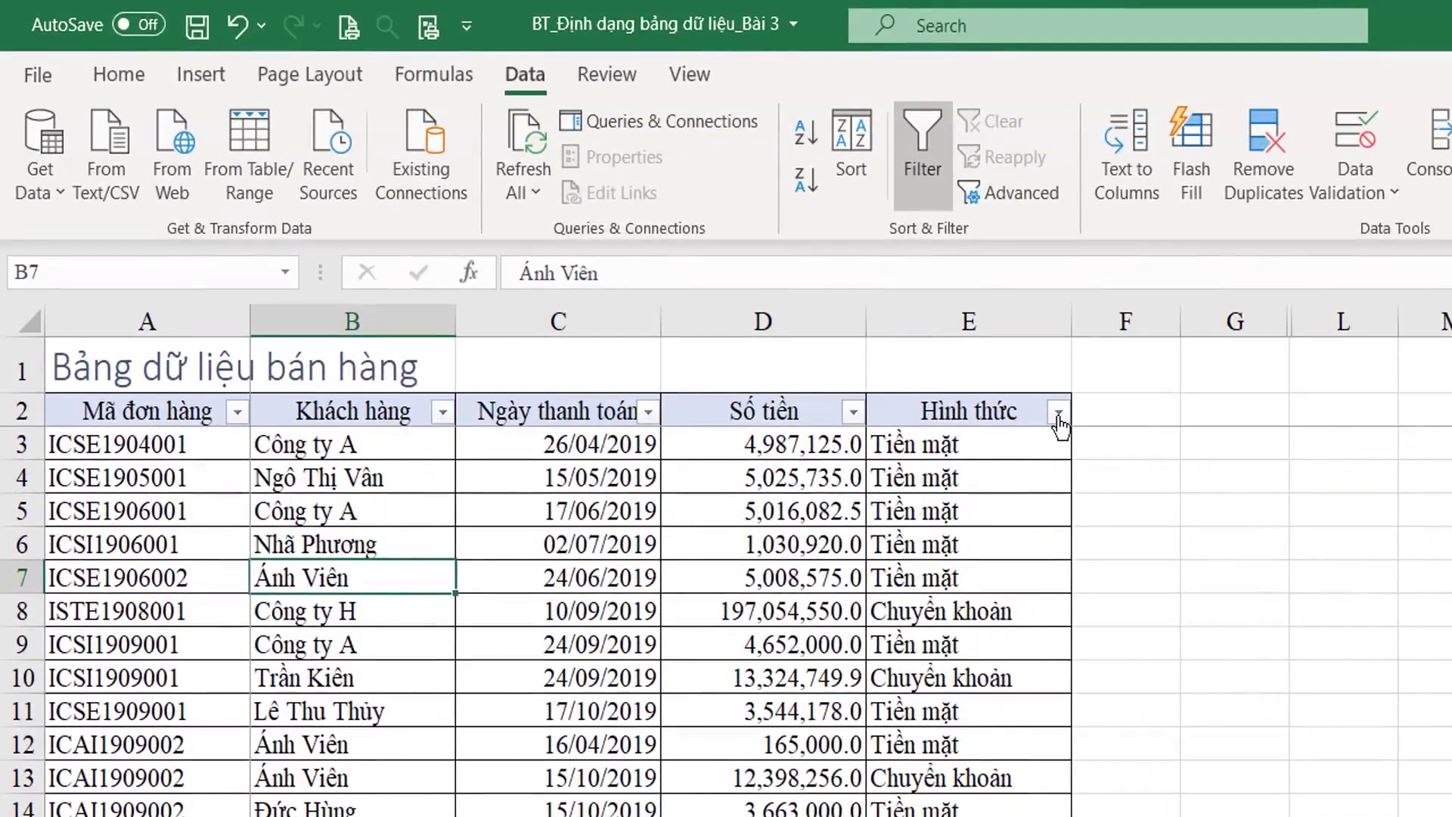
pyautogui.click(705, 274)
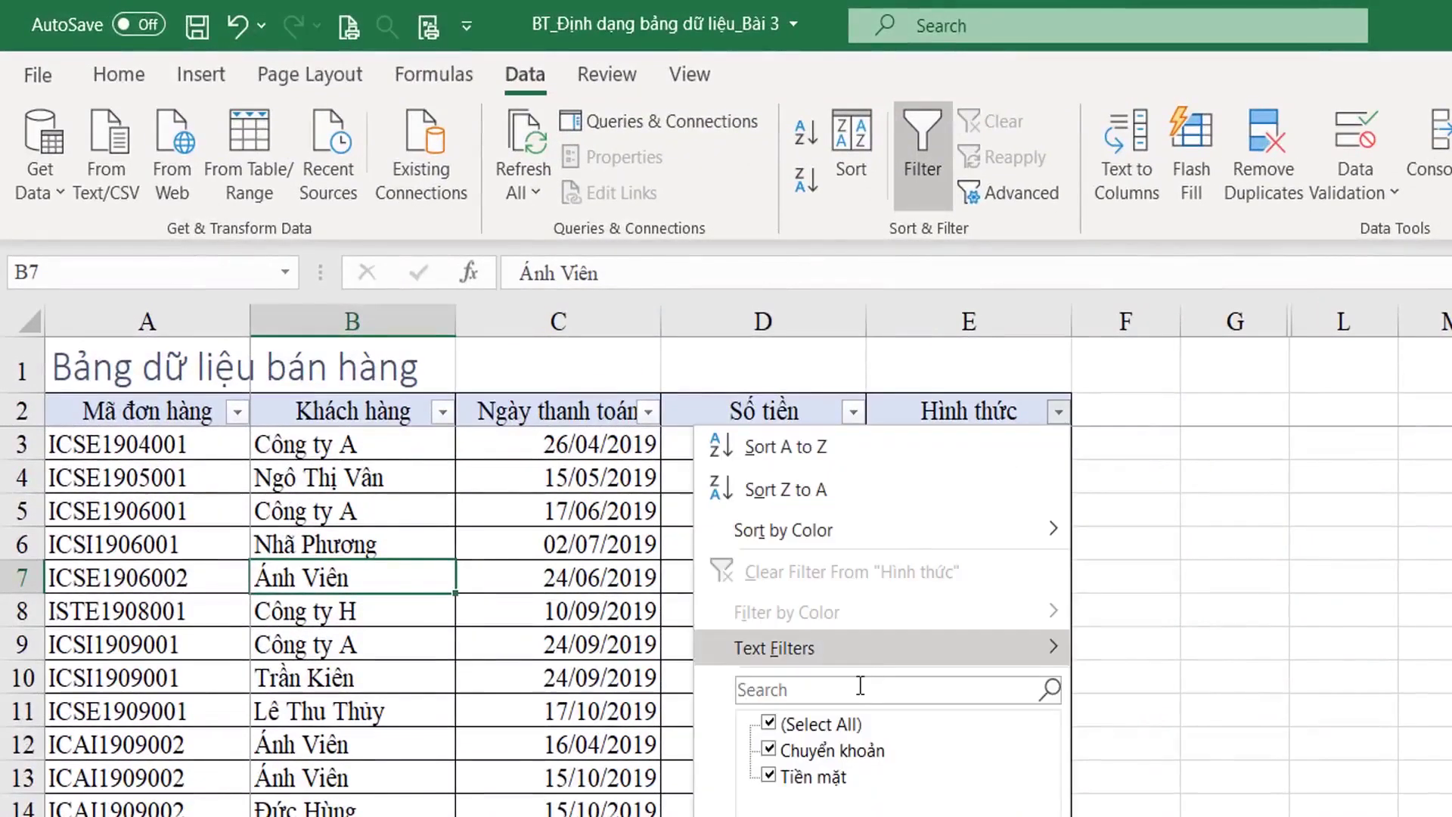
pyautogui.click(769, 725)
pyautogui.click(770, 777)
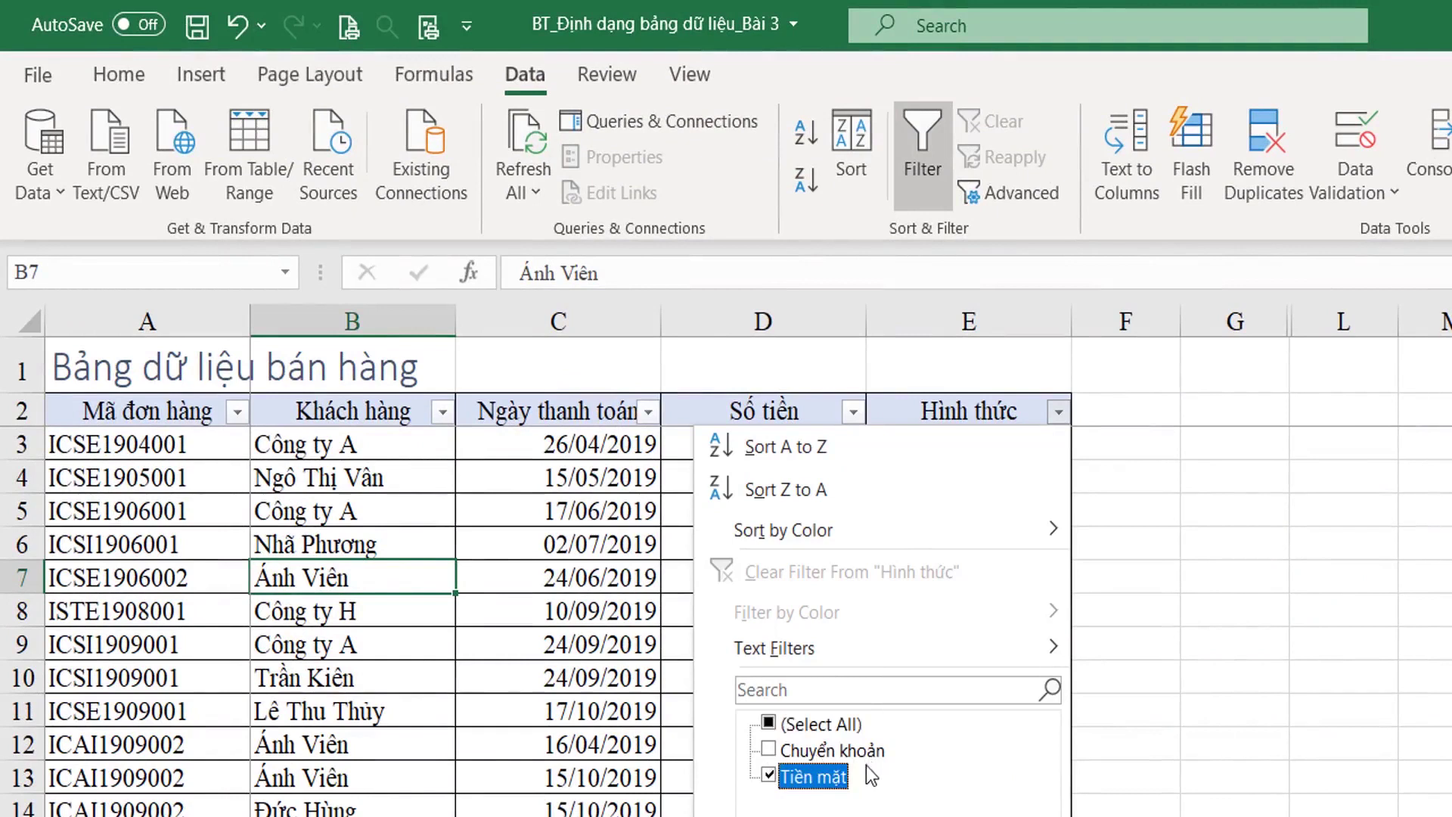
pyautogui.click(919, 816)
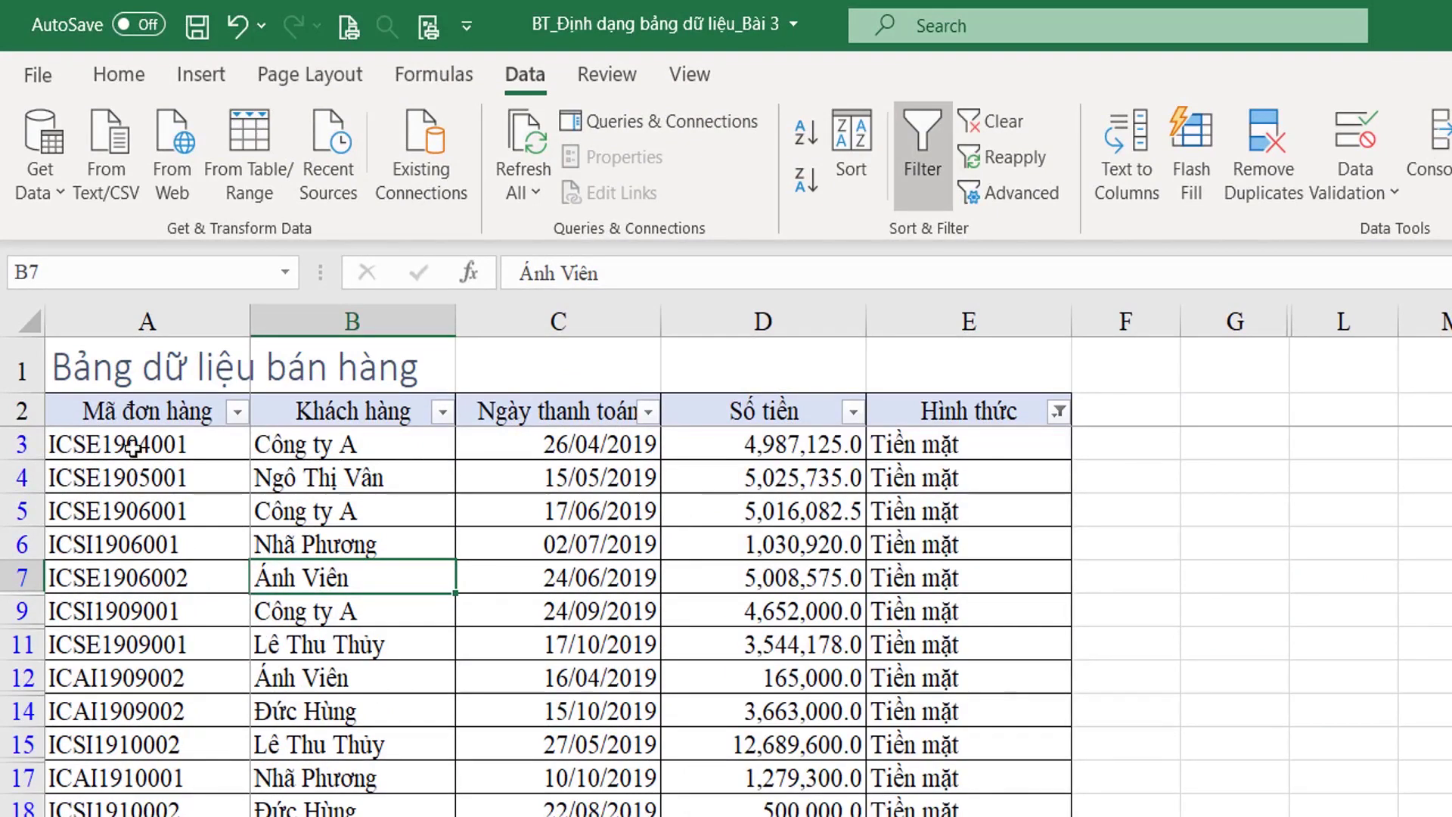
pyautogui.click(132, 420)
pyautogui.hotkey('ctrl', 'a')
pyautogui.click(949, 707)
pyautogui.scroll(-4, 949, 707)
pyautogui.scroll(4, 949, 707)
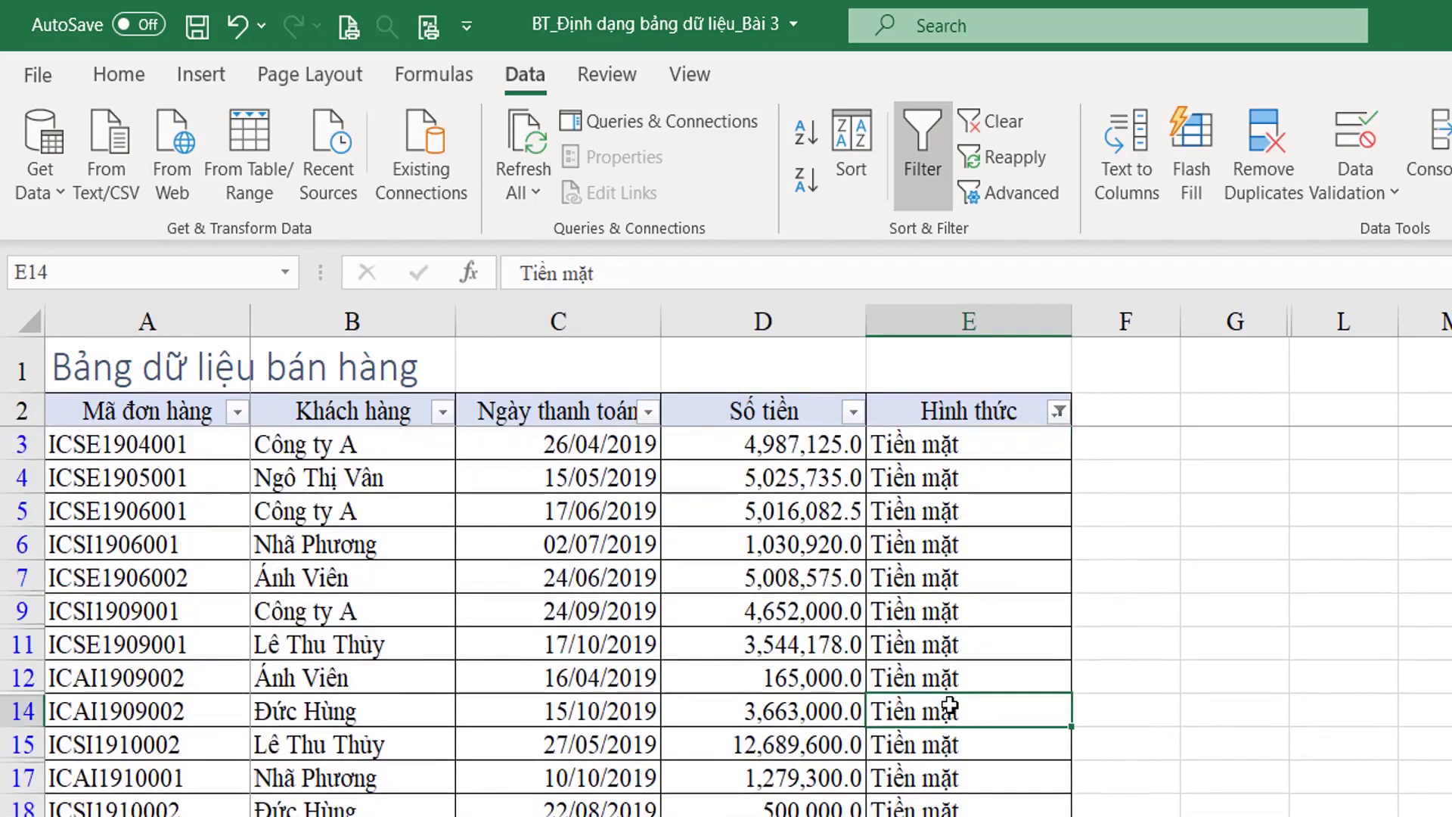
# Clear the Hình thức filter and select the table's header row from Mã đơn hàng to Hình thức.
pyautogui.click(974, 414)
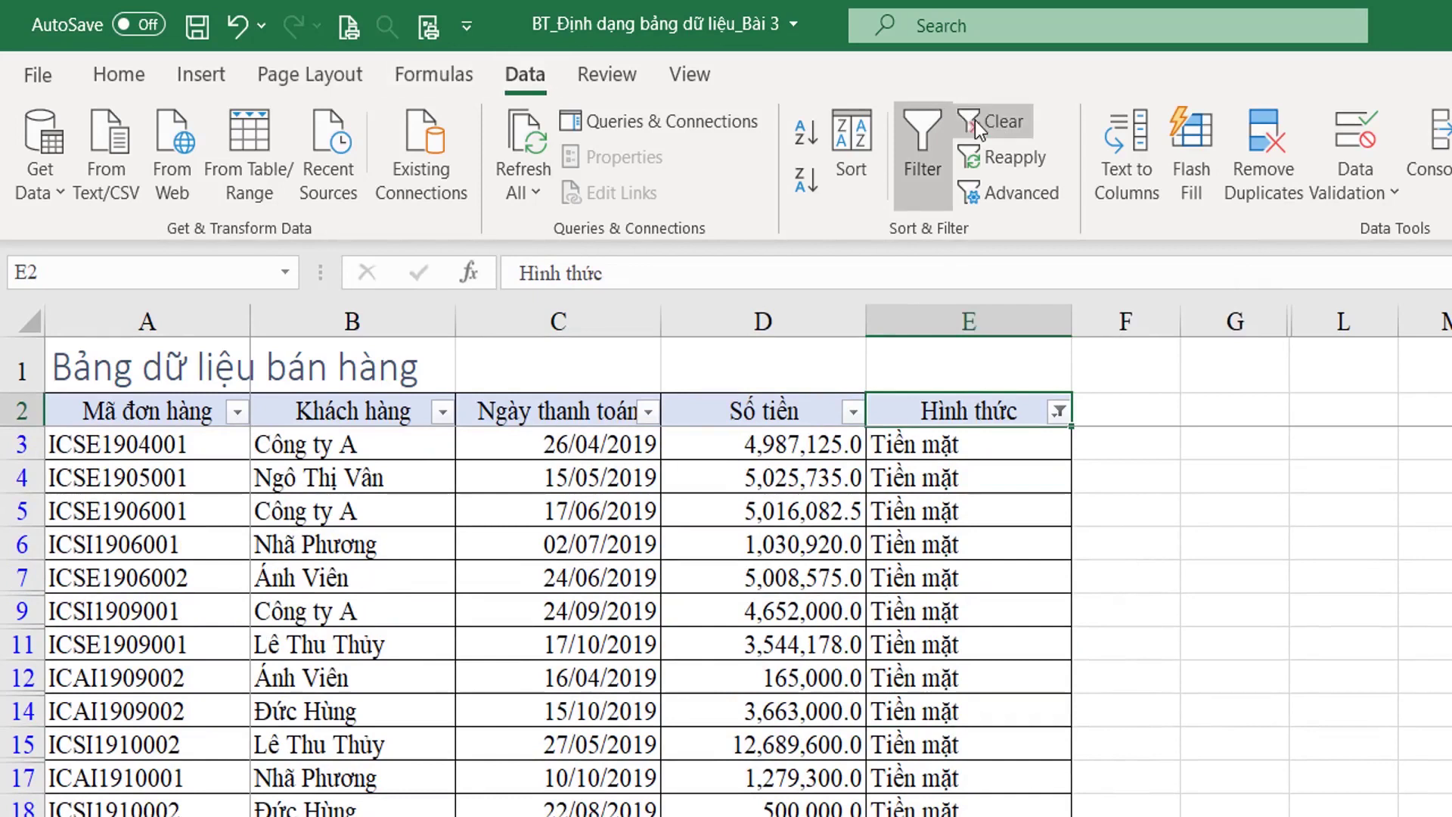
pyautogui.moveTo(184, 416); pyautogui.dragTo(1062, 679)
pyautogui.moveTo(1063, 795); pyautogui.dragTo(1062, 815)
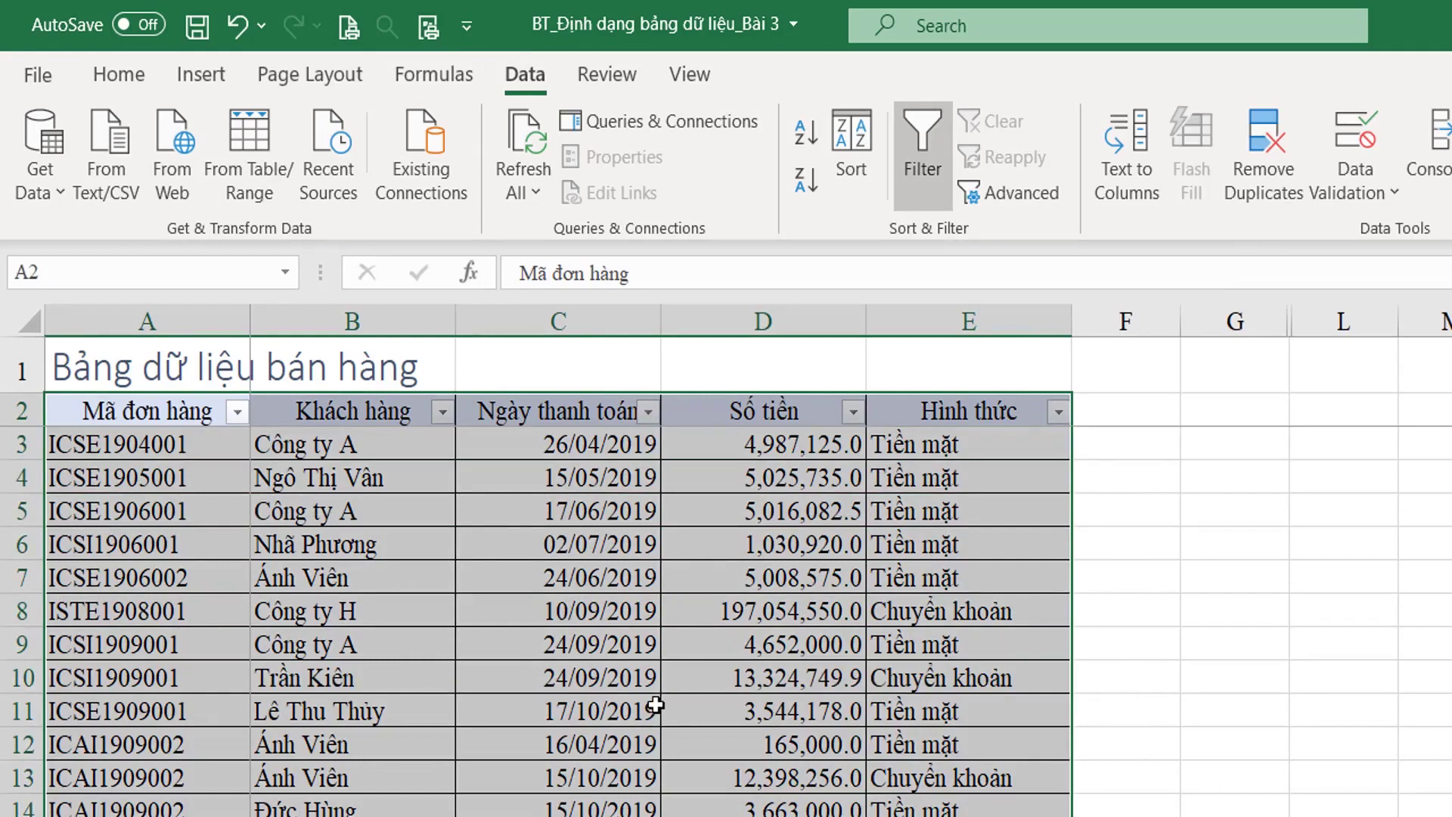
pyautogui.click(176, 413)
pyautogui.moveTo(488, 412); pyautogui.dragTo(1059, 414)
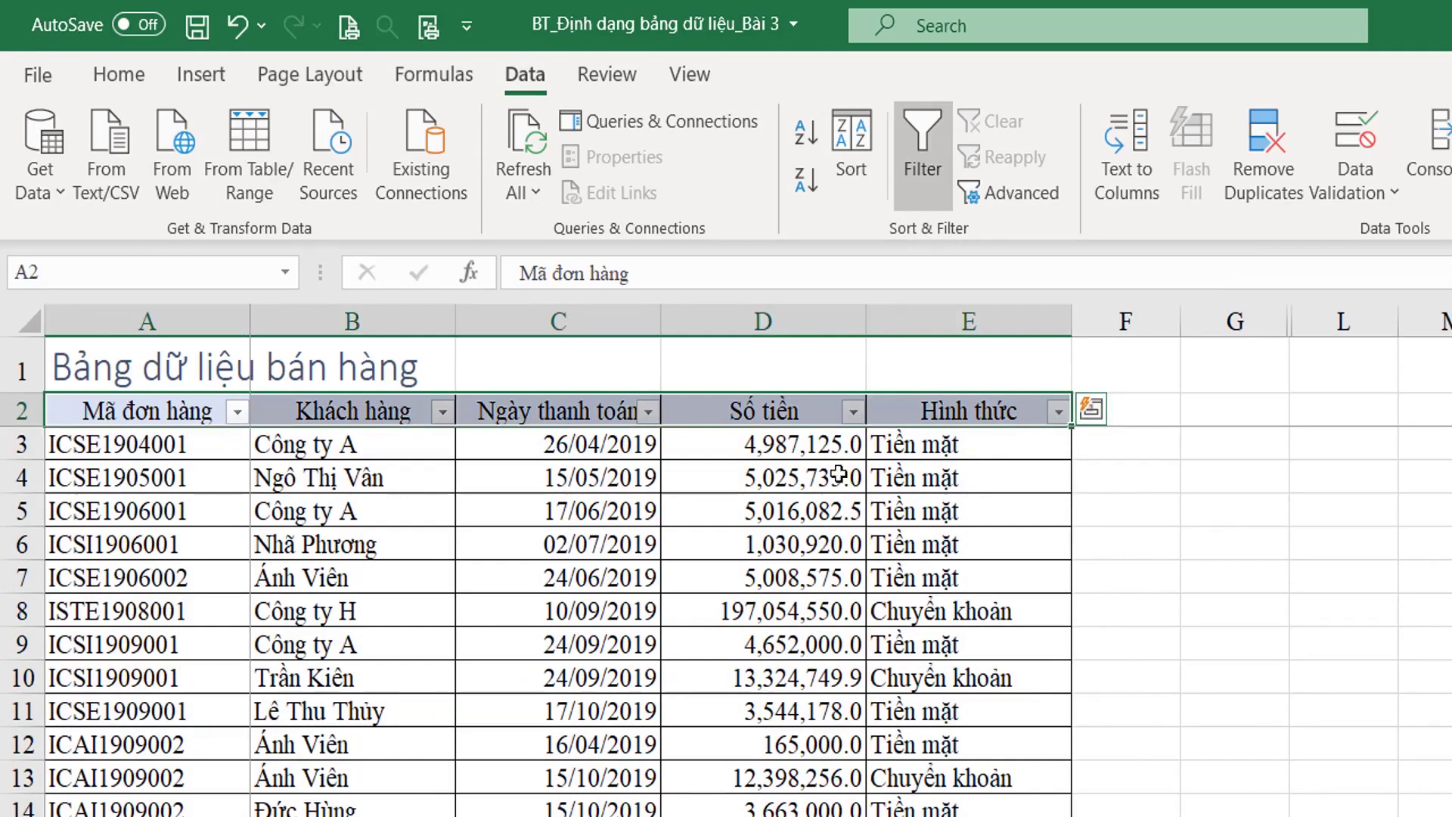
# Turn off filtering, select the whole table from the header row down, and turn filtering back on.
pyautogui.click(568, 413)
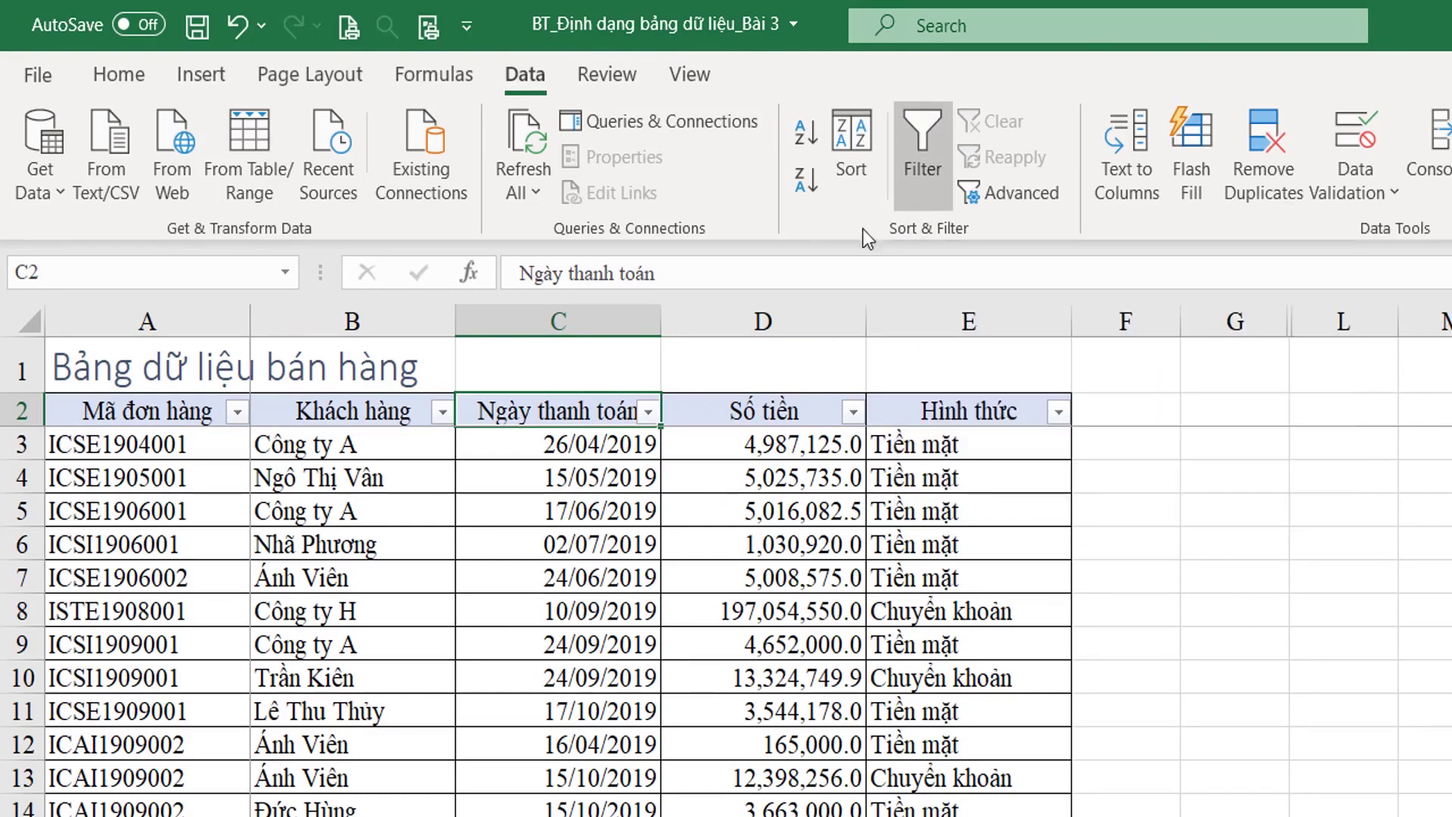
pyautogui.click(921, 145)
pyautogui.moveTo(186, 410); pyautogui.dragTo(1036, 413)
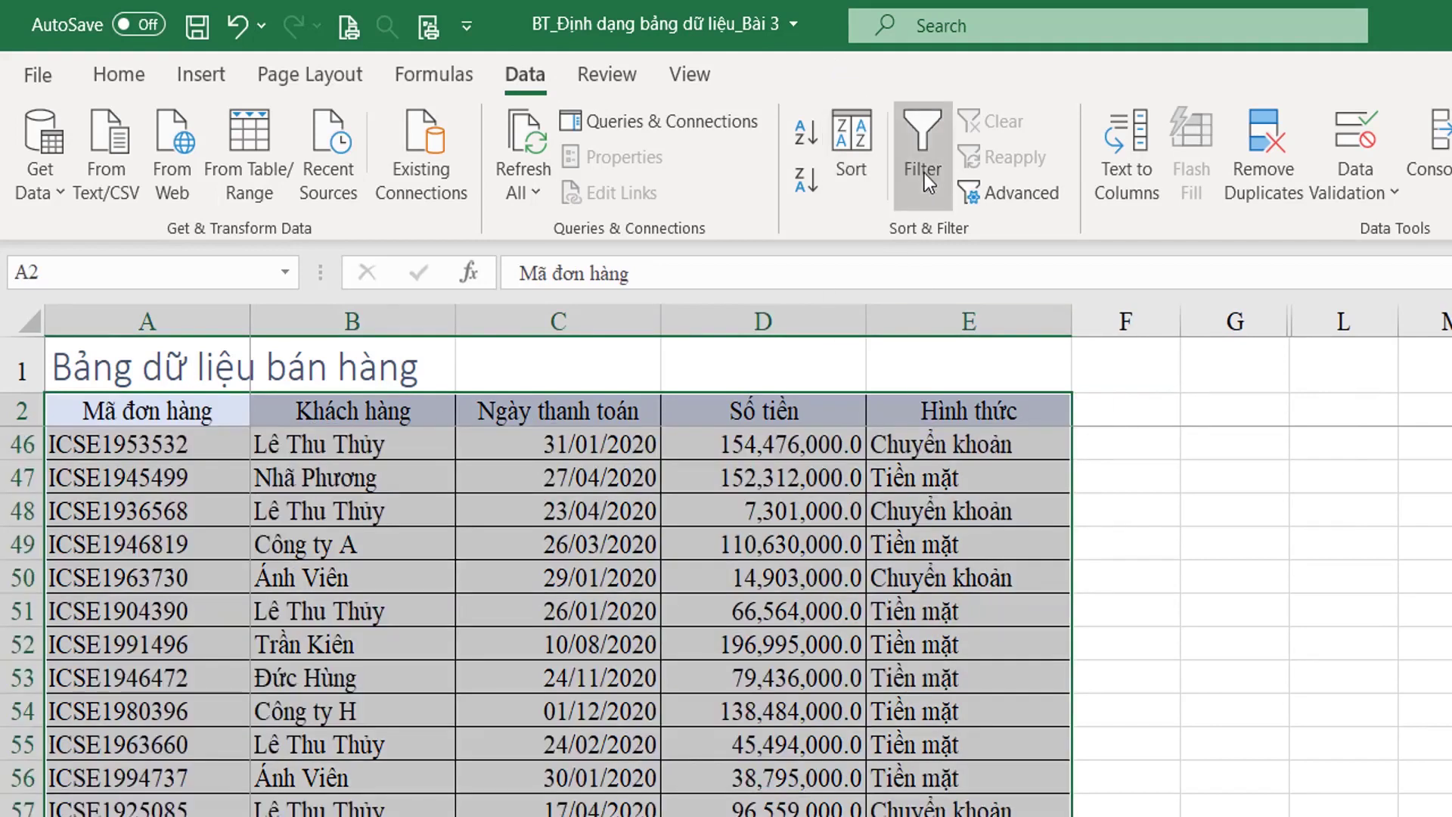
pyautogui.click(924, 174)
# Filter the Khách hàng column to only the first customer in its filter list.
pyautogui.click(493, 503)
pyautogui.click(443, 413)
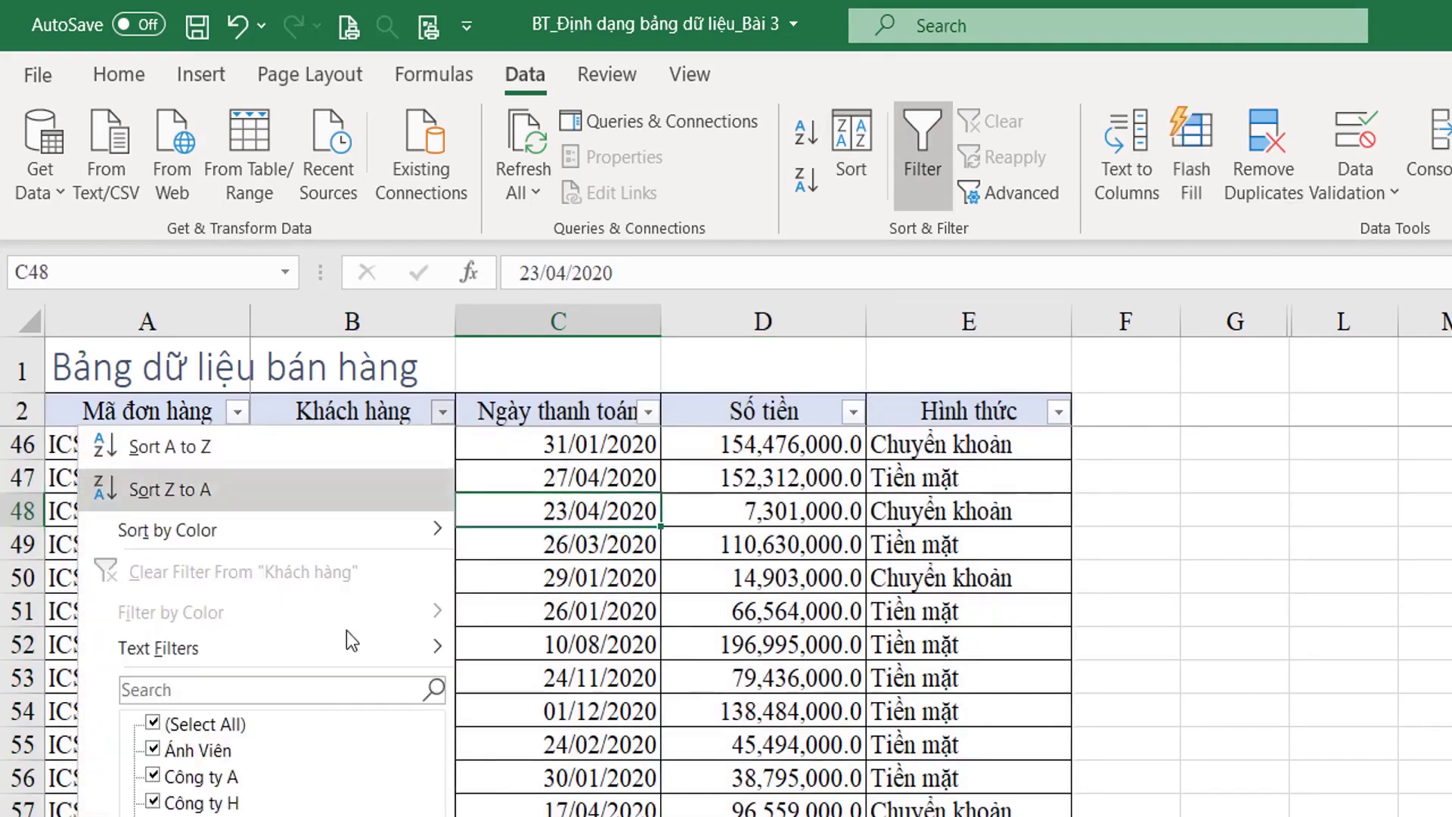
pyautogui.click(198, 753)
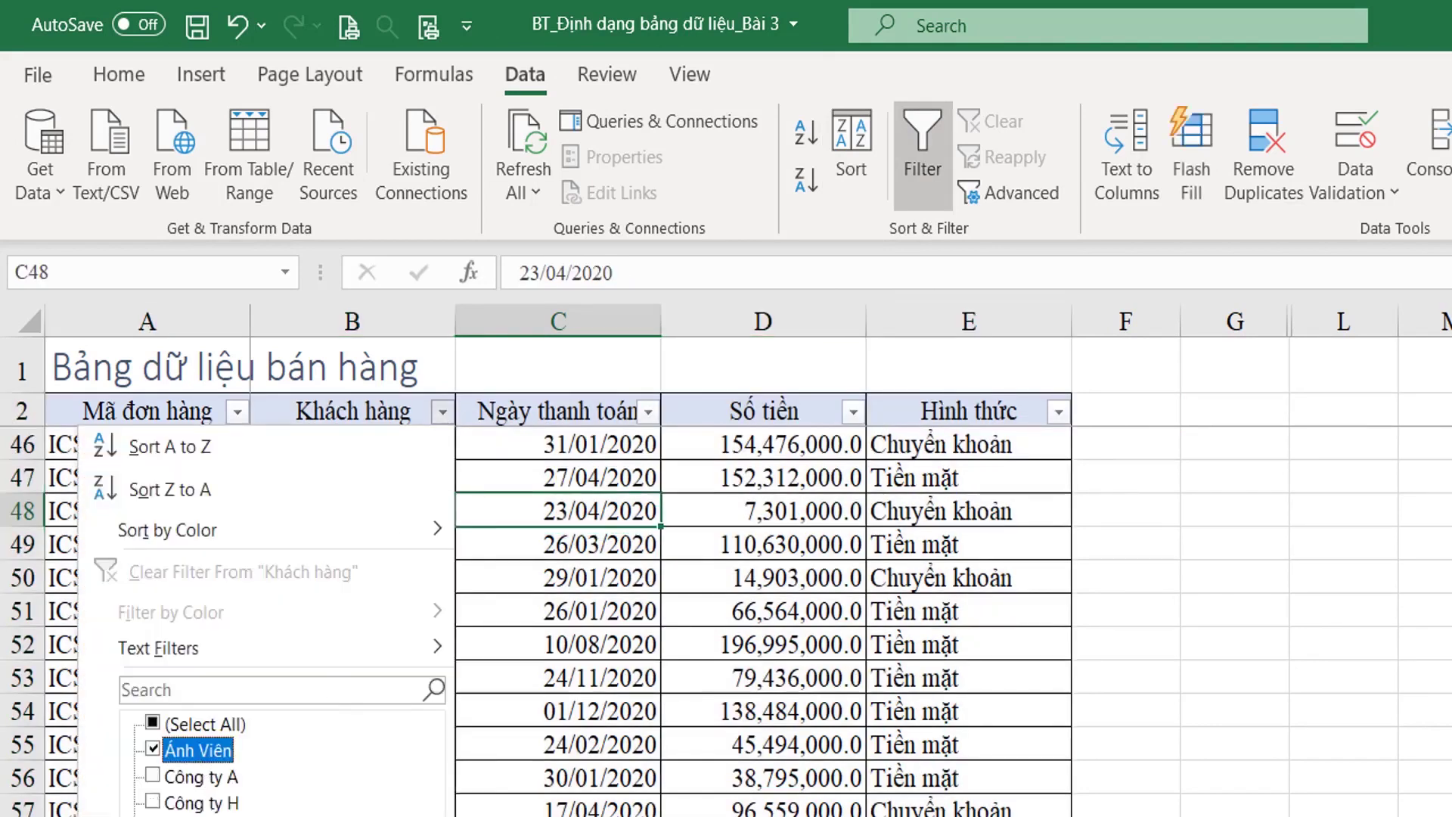
pyautogui.press('Return')
pyautogui.scroll(2, 526, 520)
pyautogui.scroll(1, 526, 521)
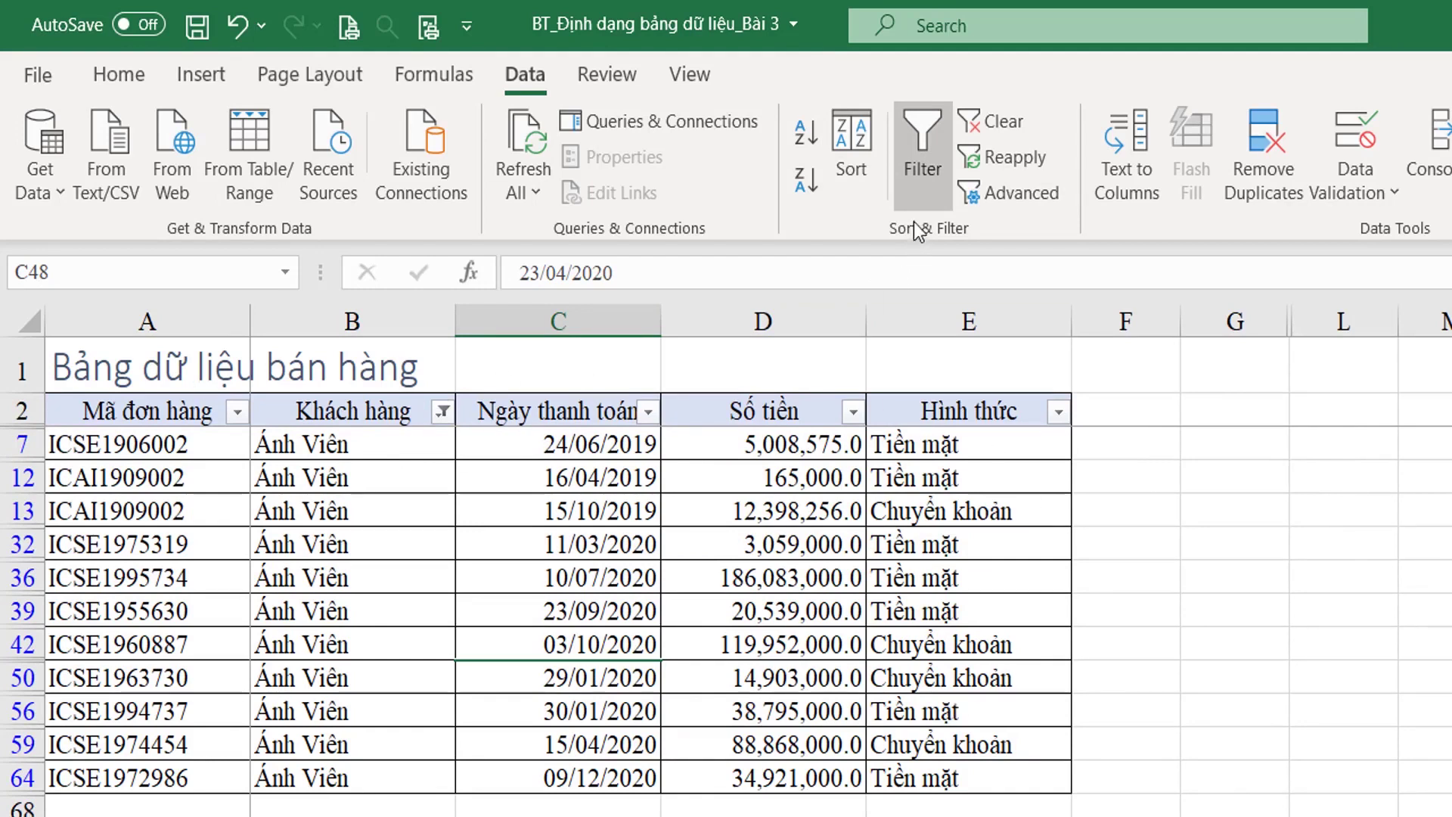
# Turn off filtering for the sales table and look over its data range from the header row down.
pyautogui.click(920, 156)
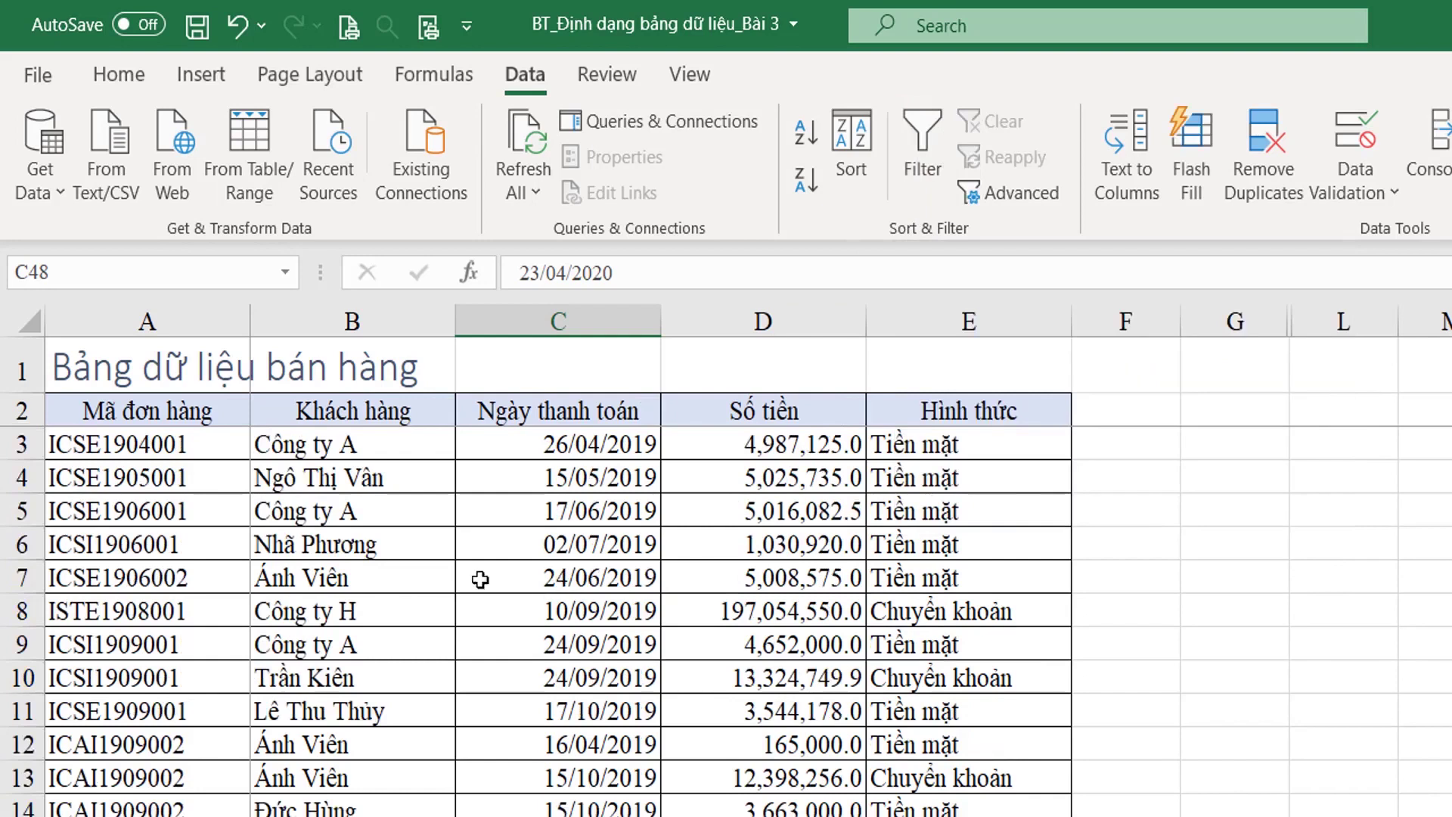
pyautogui.moveTo(172, 411); pyautogui.dragTo(1052, 794)
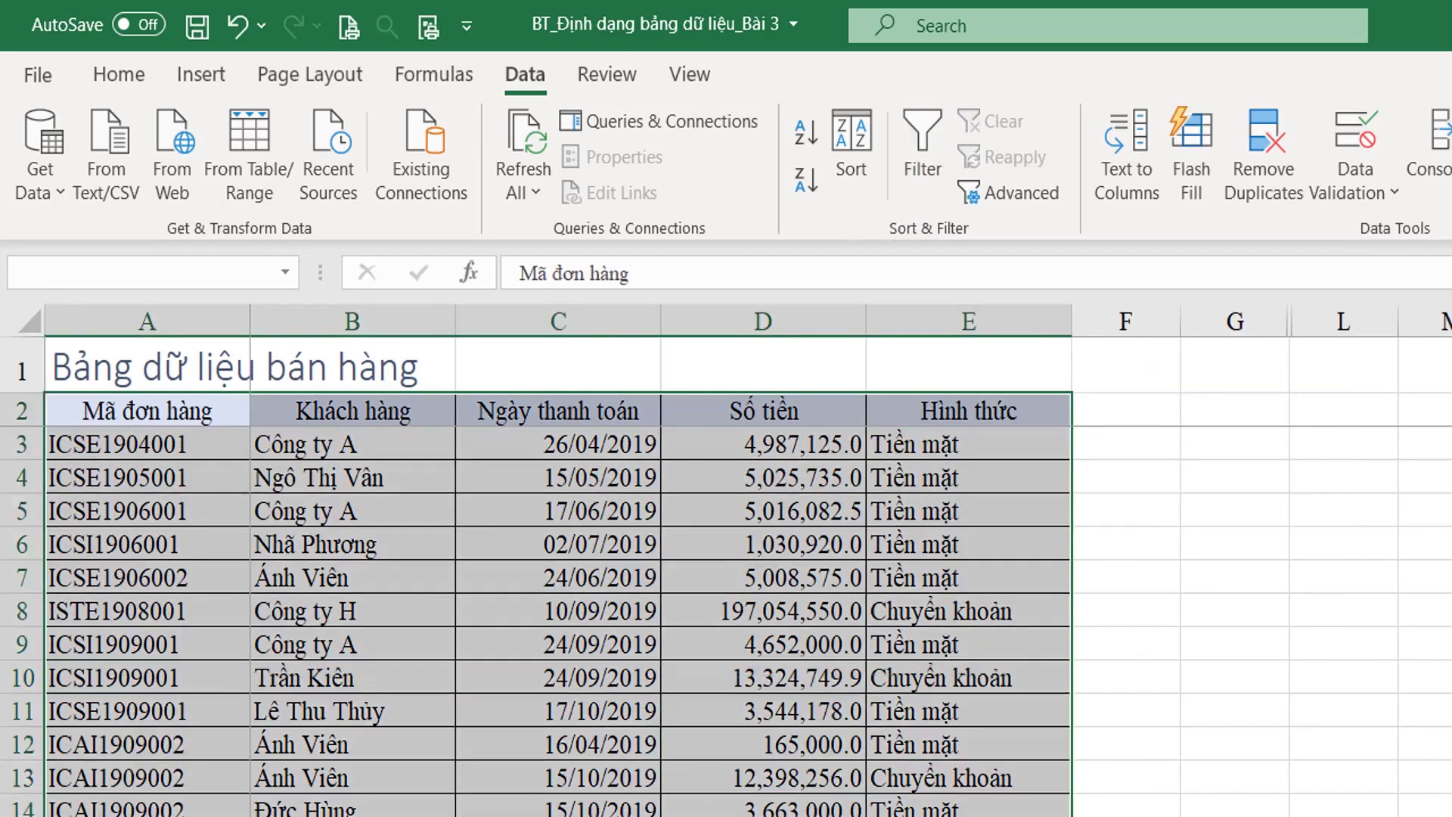
pyautogui.moveTo(179, 411); pyautogui.dragTo(967, 802)
pyautogui.scroll(-4, 966, 802)
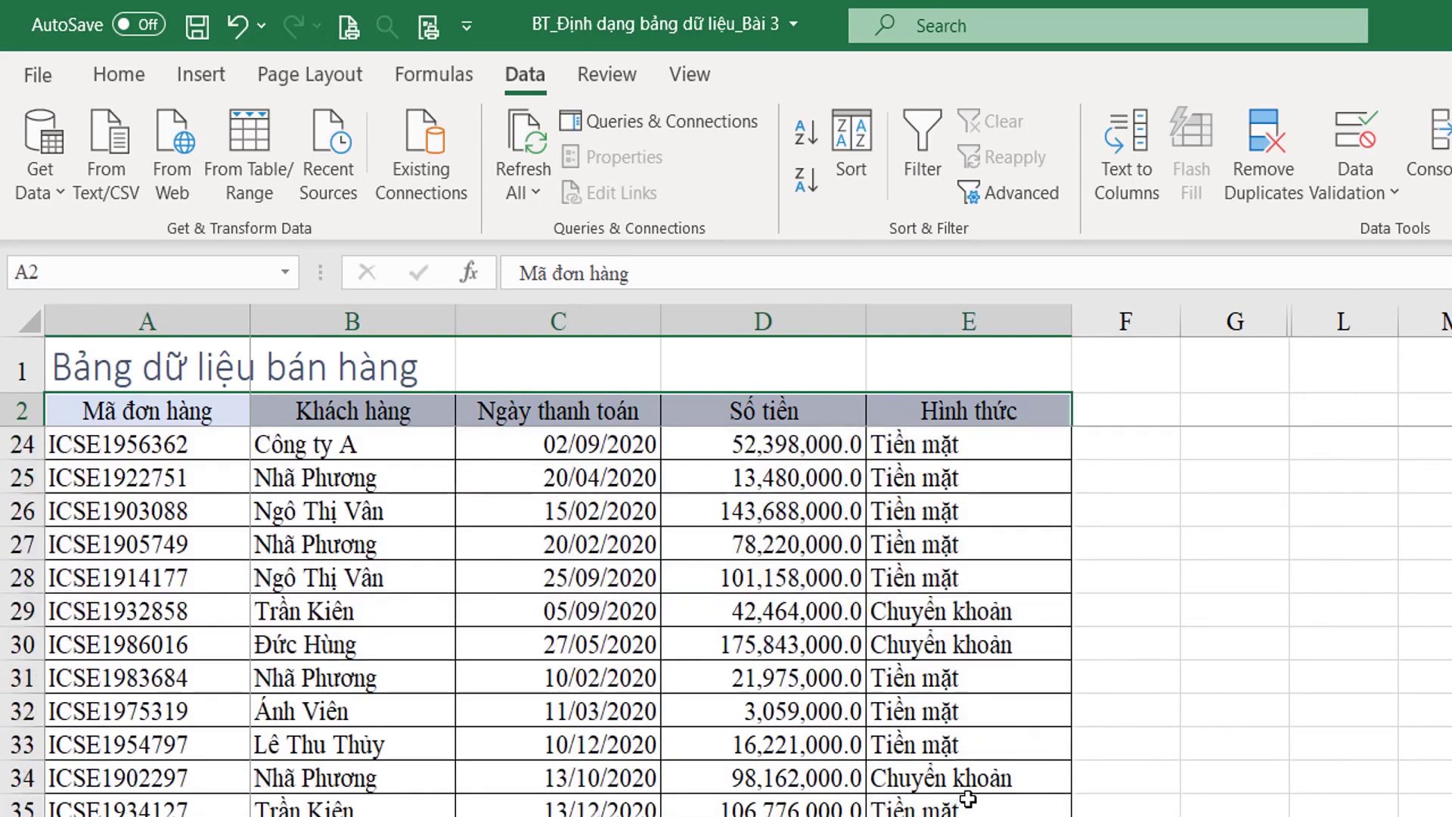
pyautogui.scroll(7, 968, 798)
pyautogui.click(246, 420)
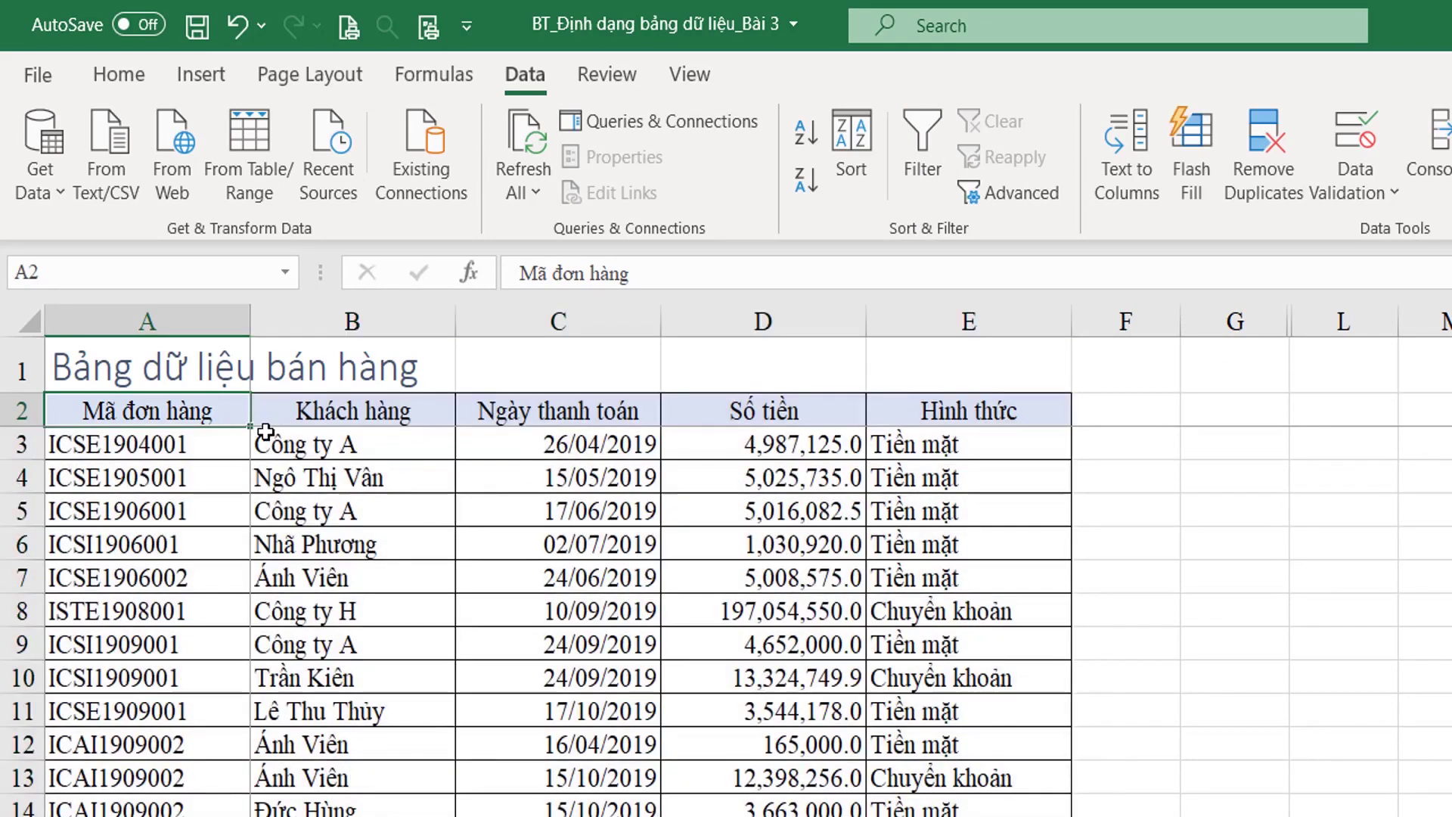
# Turn on filtering for the sales table with only cell B8 inside it selected.
pyautogui.moveTo(240, 415); pyautogui.dragTo(968, 812)
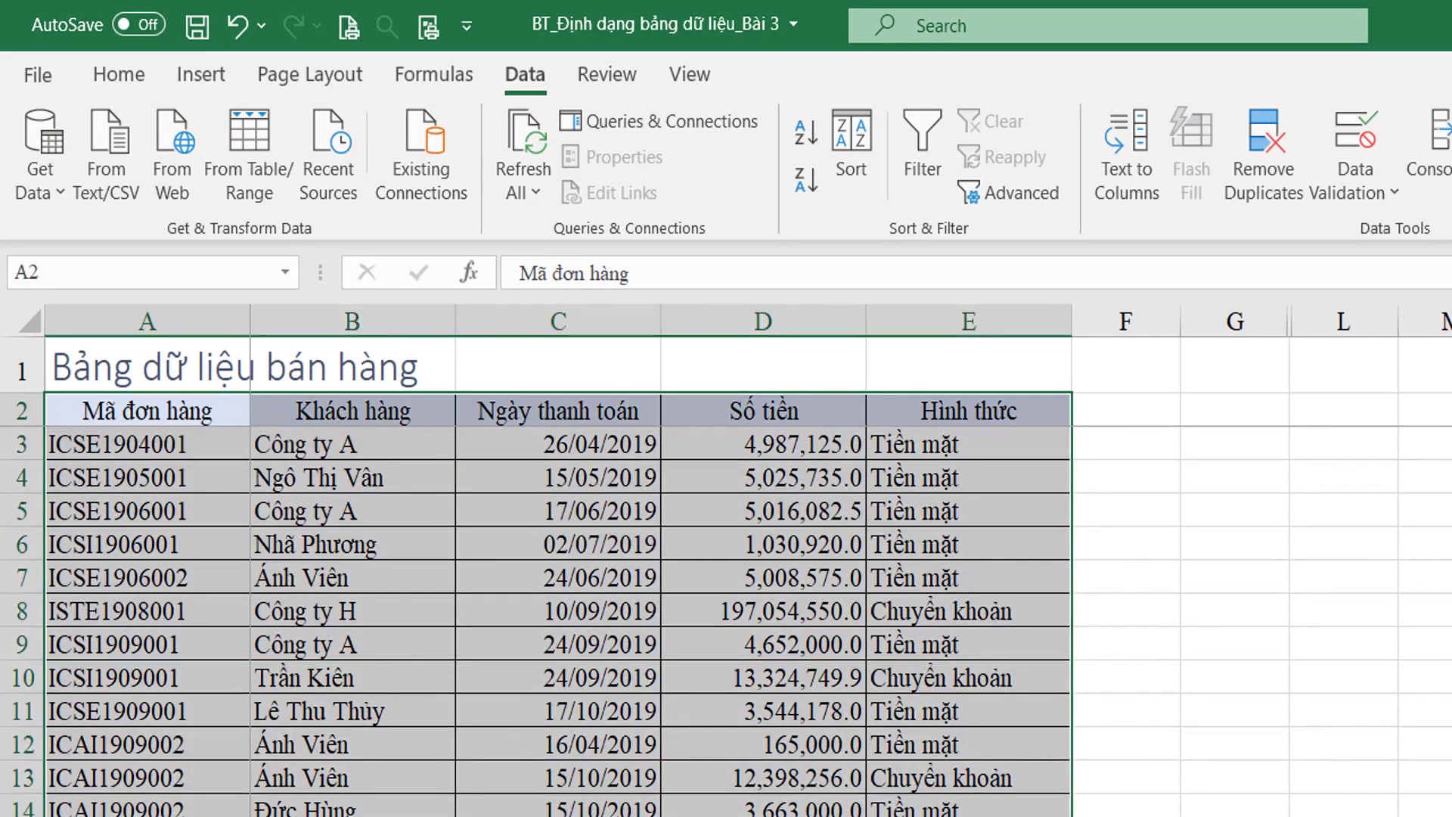
pyautogui.click(686, 662)
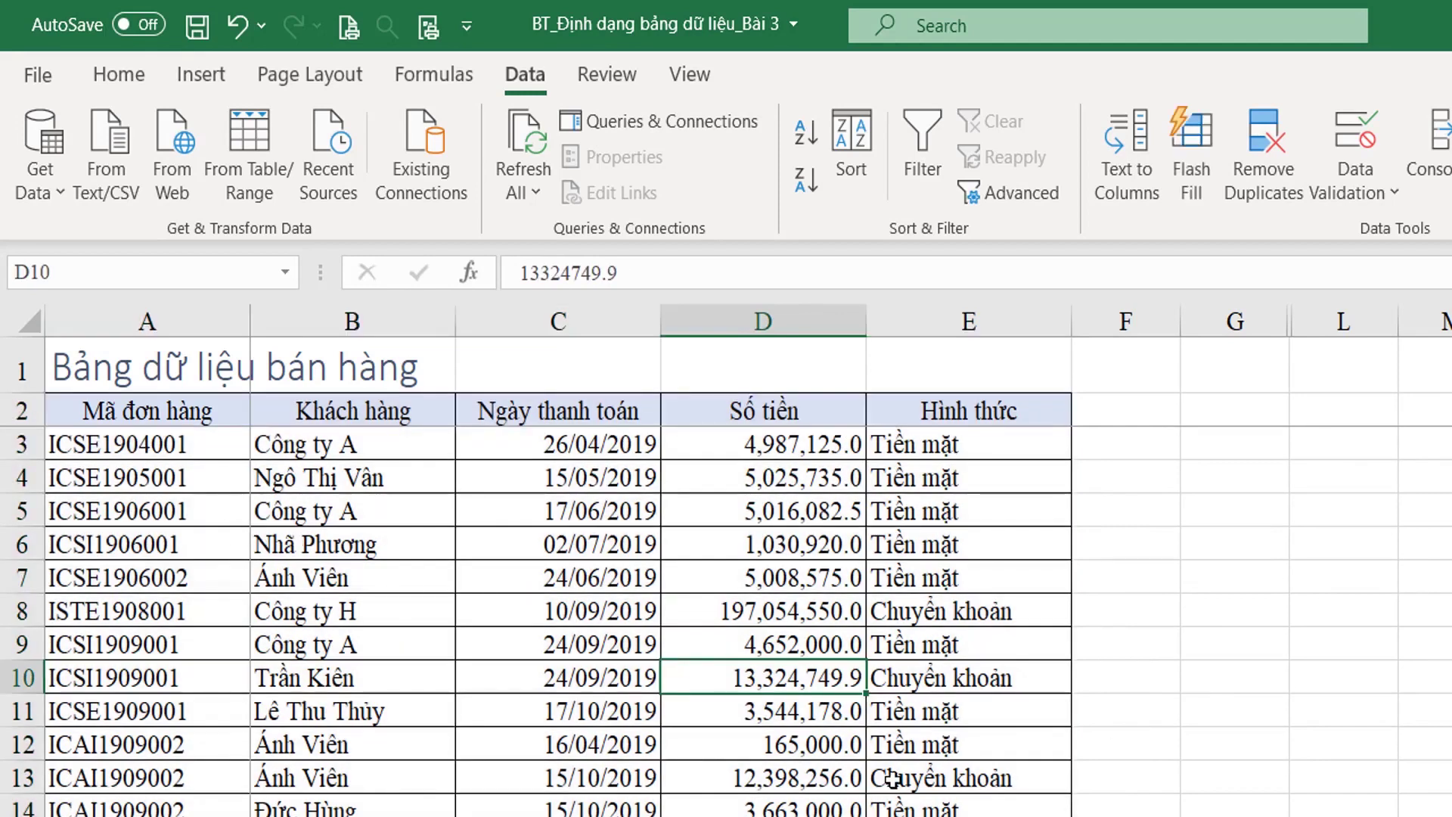
pyautogui.moveTo(227, 408); pyautogui.dragTo(968, 813)
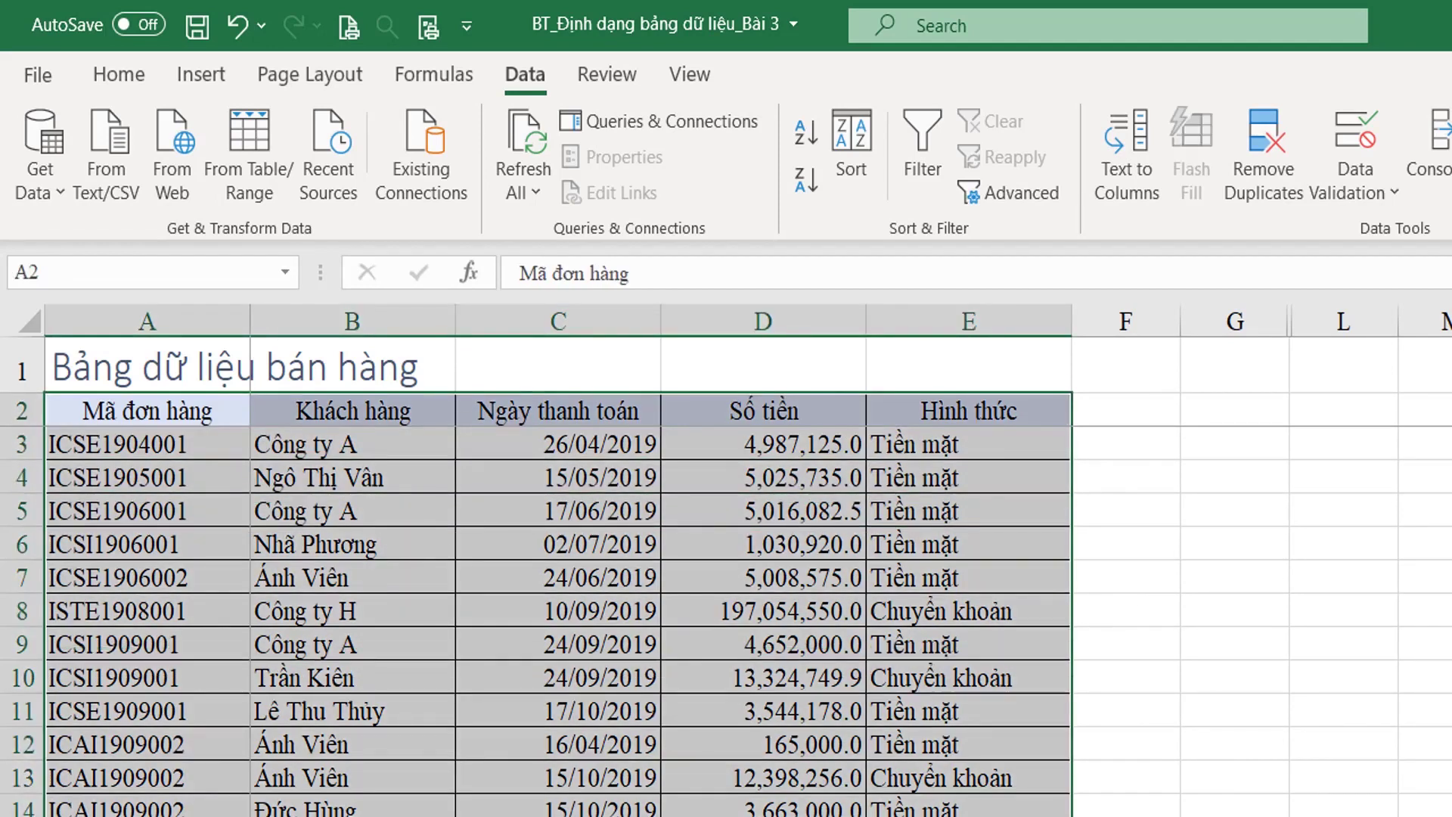
pyautogui.click(288, 676)
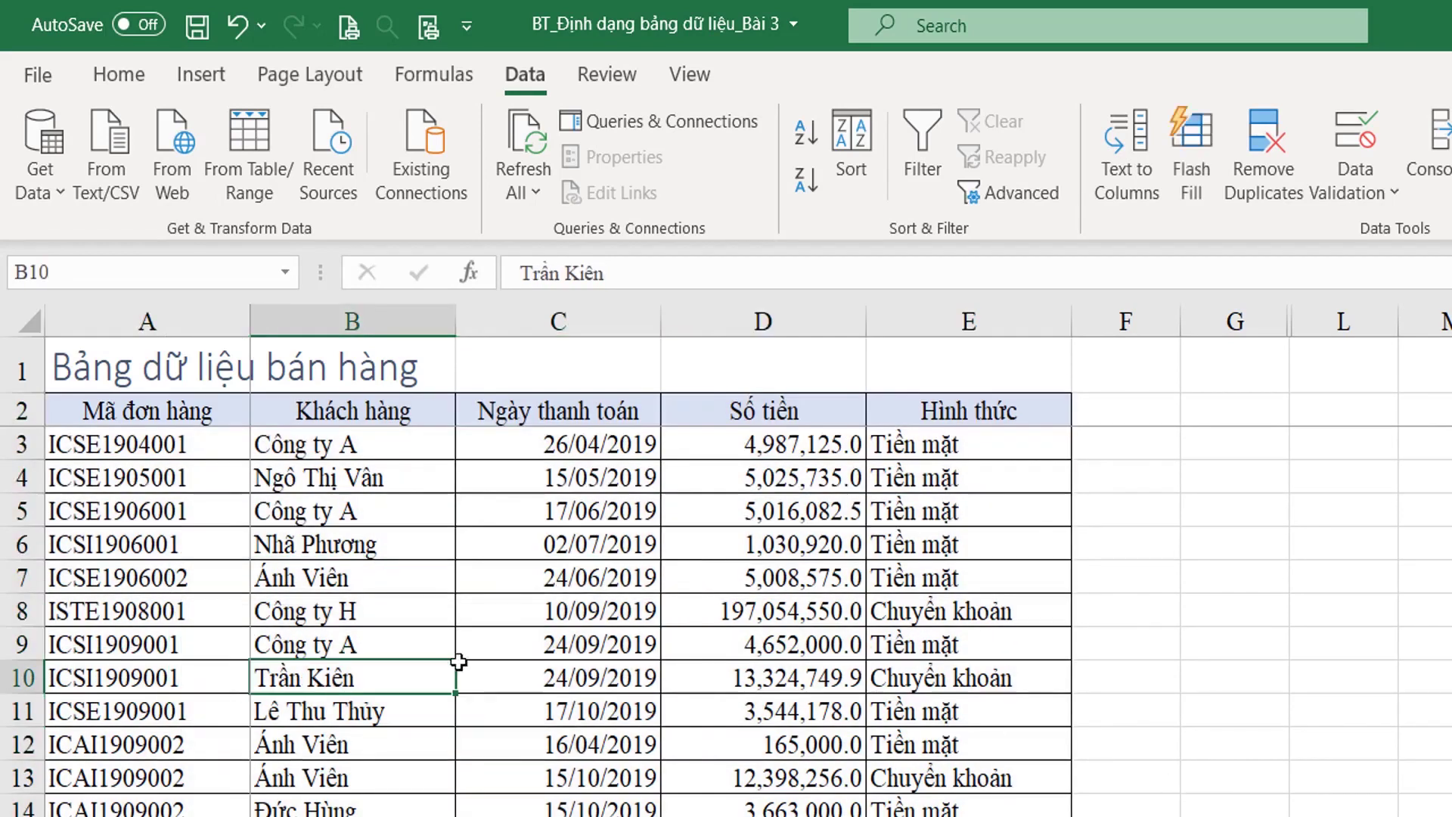
pyautogui.moveTo(138, 411); pyautogui.dragTo(968, 816)
pyautogui.click(310, 609)
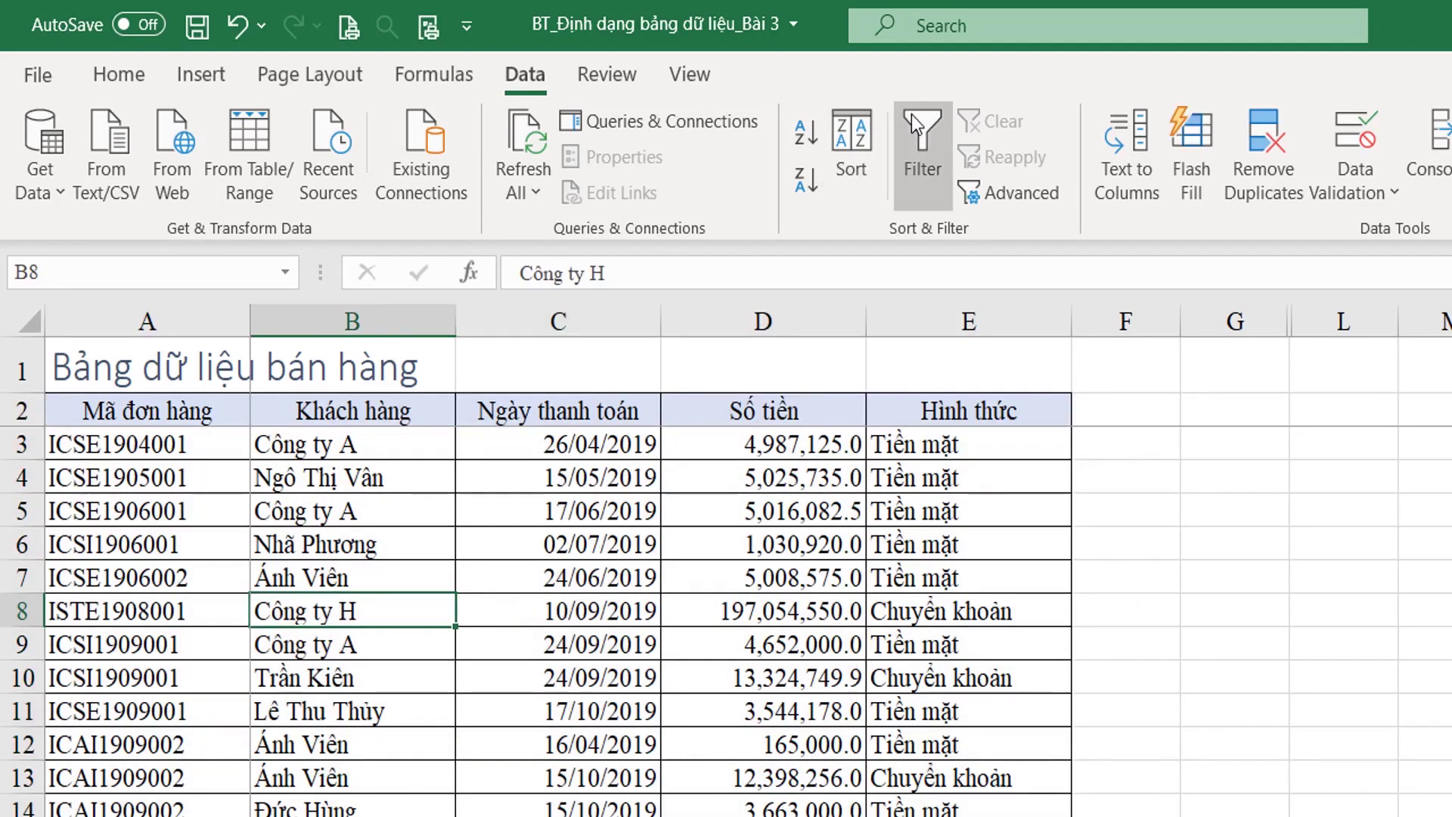
pyautogui.click(929, 139)
# Examine the filtered range from the header row down through the order records in columns A to E.
pyautogui.moveTo(136, 410); pyautogui.dragTo(987, 510)
pyautogui.moveTo(988, 815); pyautogui.dragTo(988, 816)
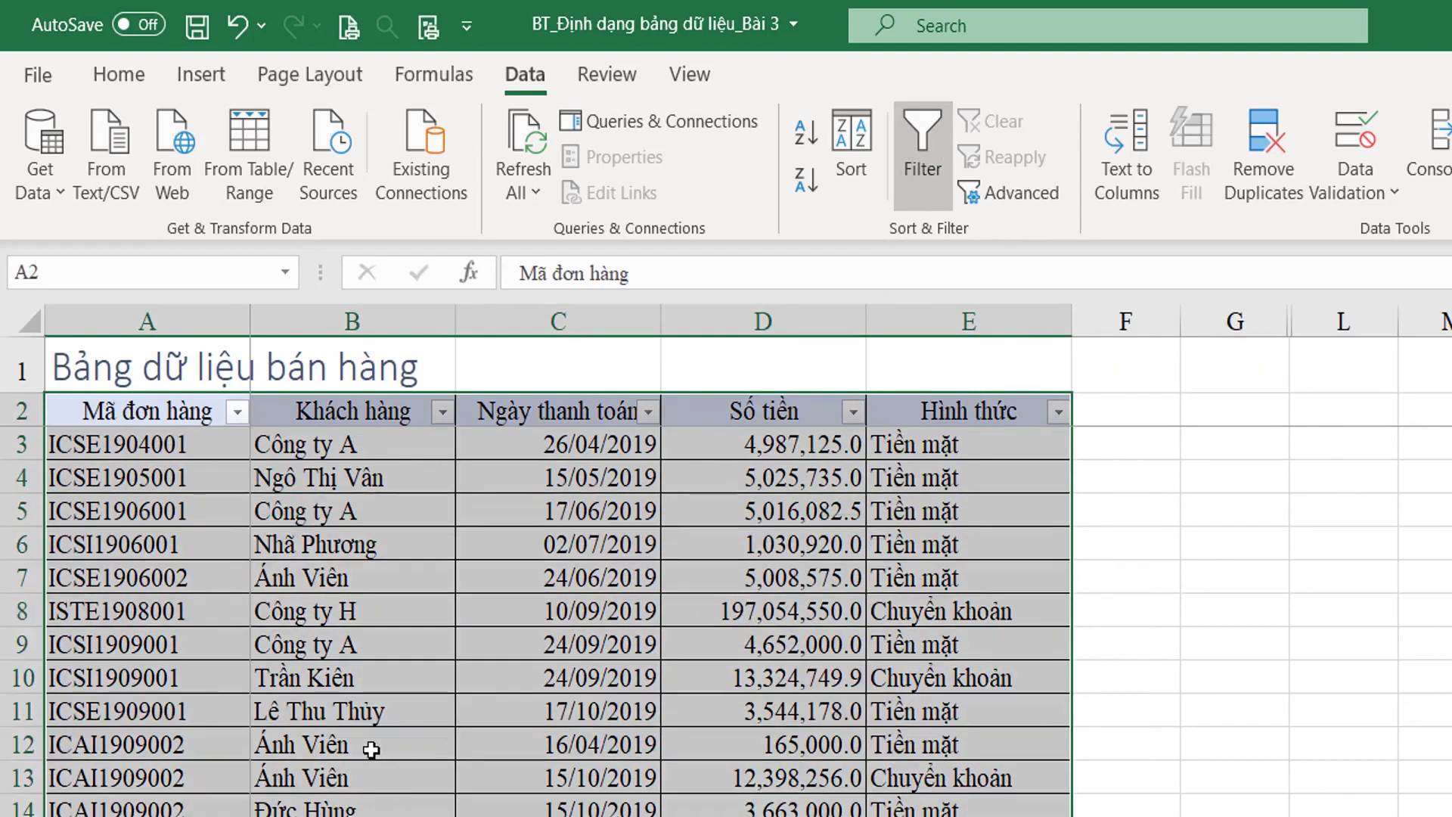
pyautogui.moveTo(206, 416); pyautogui.dragTo(985, 815)
pyautogui.moveTo(166, 408); pyautogui.dragTo(983, 816)
pyautogui.scroll(-4, 938, 707)
pyautogui.scroll(-6, 938, 707)
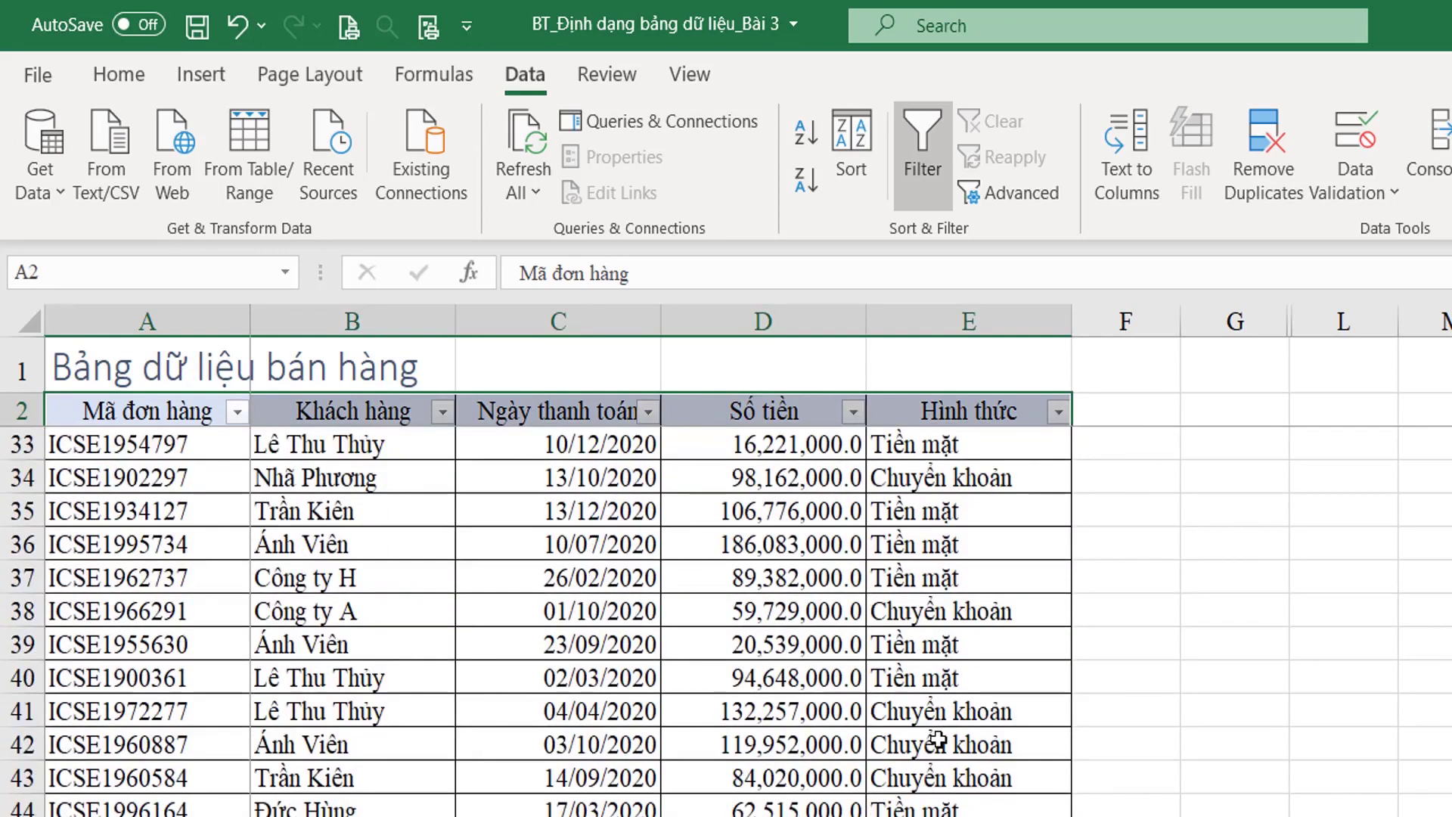
pyautogui.scroll(10, 938, 739)
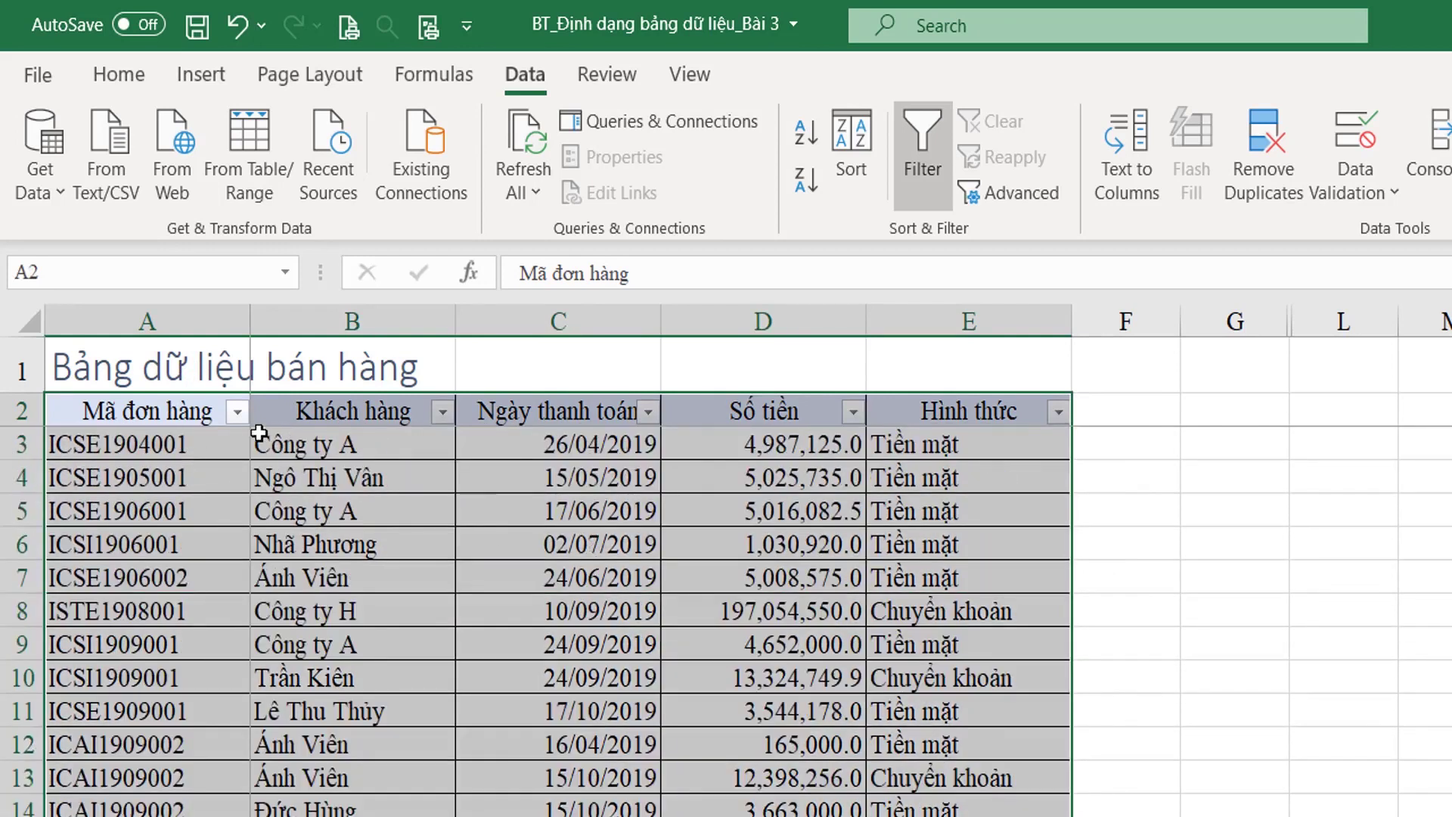
# Compare the header row and its filter arrows with the lower order records around rows 55 and 56.
pyautogui.moveTo(191, 414); pyautogui.dragTo(922, 426)
pyautogui.moveTo(174, 418); pyautogui.dragTo(1448, 411)
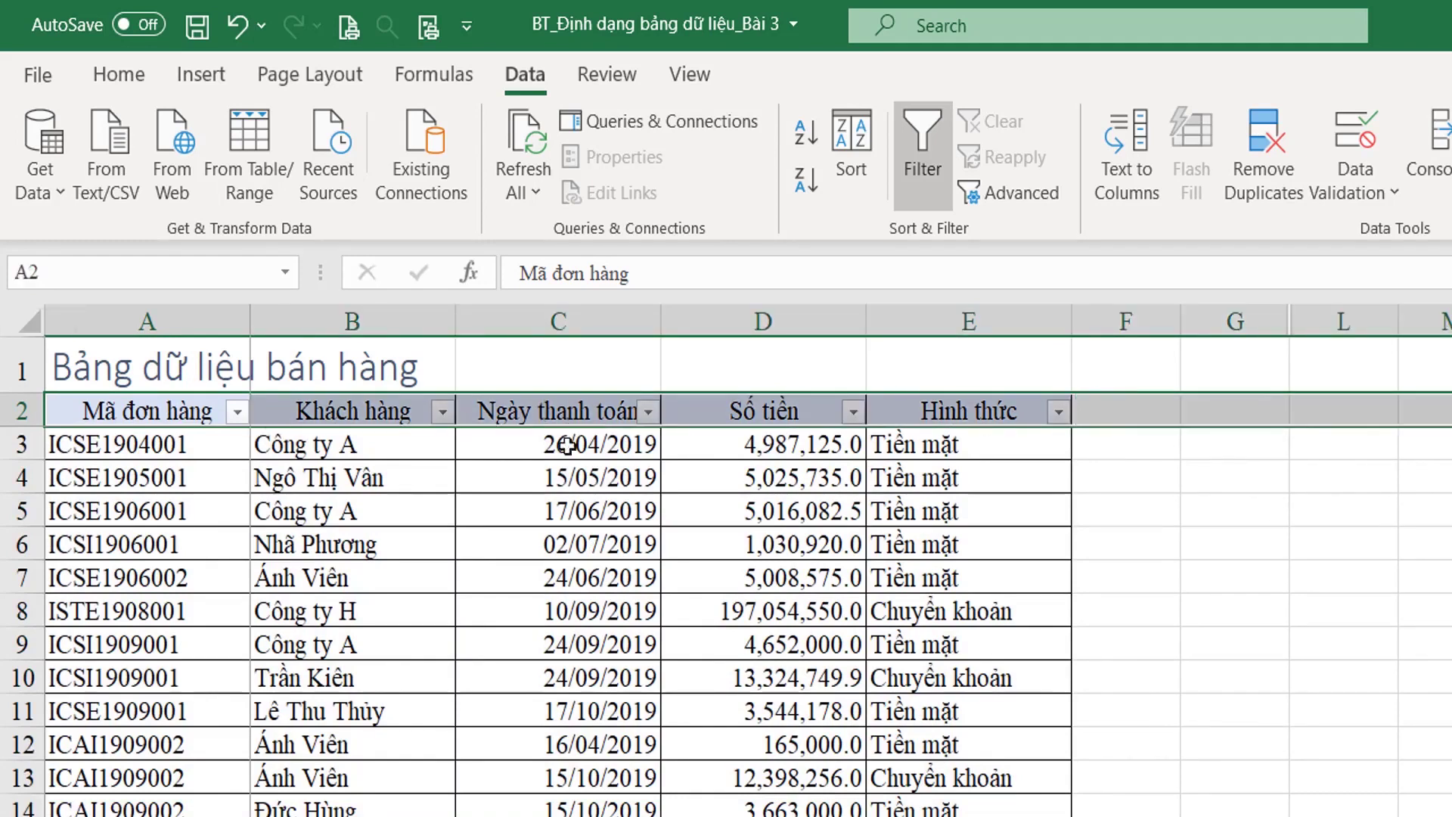
pyautogui.moveTo(176, 411); pyautogui.dragTo(1017, 810)
pyautogui.scroll(-14, 170, 787)
pyautogui.moveTo(170, 759); pyautogui.dragTo(1024, 741)
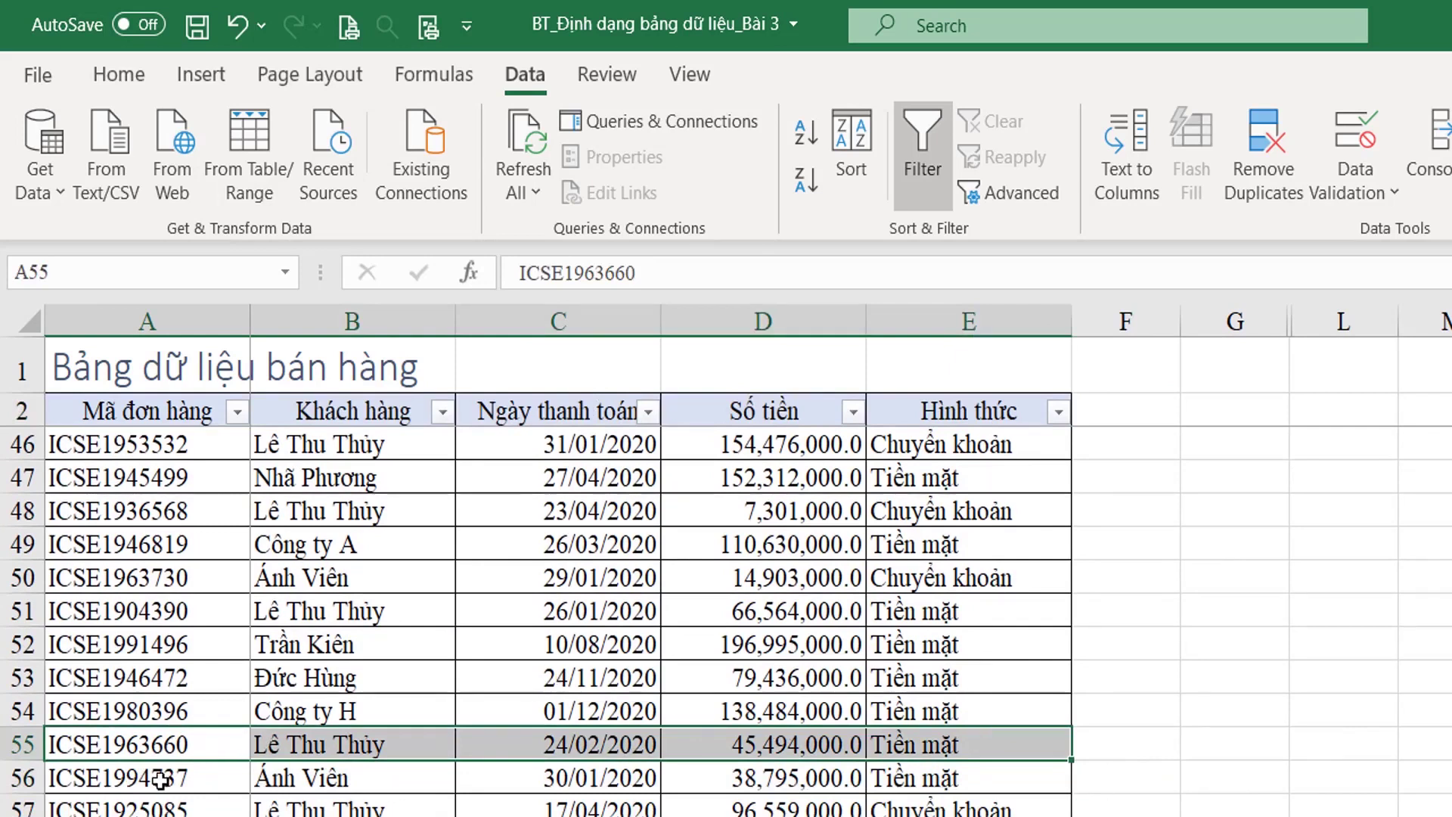
pyautogui.moveTo(164, 776); pyautogui.dragTo(983, 814)
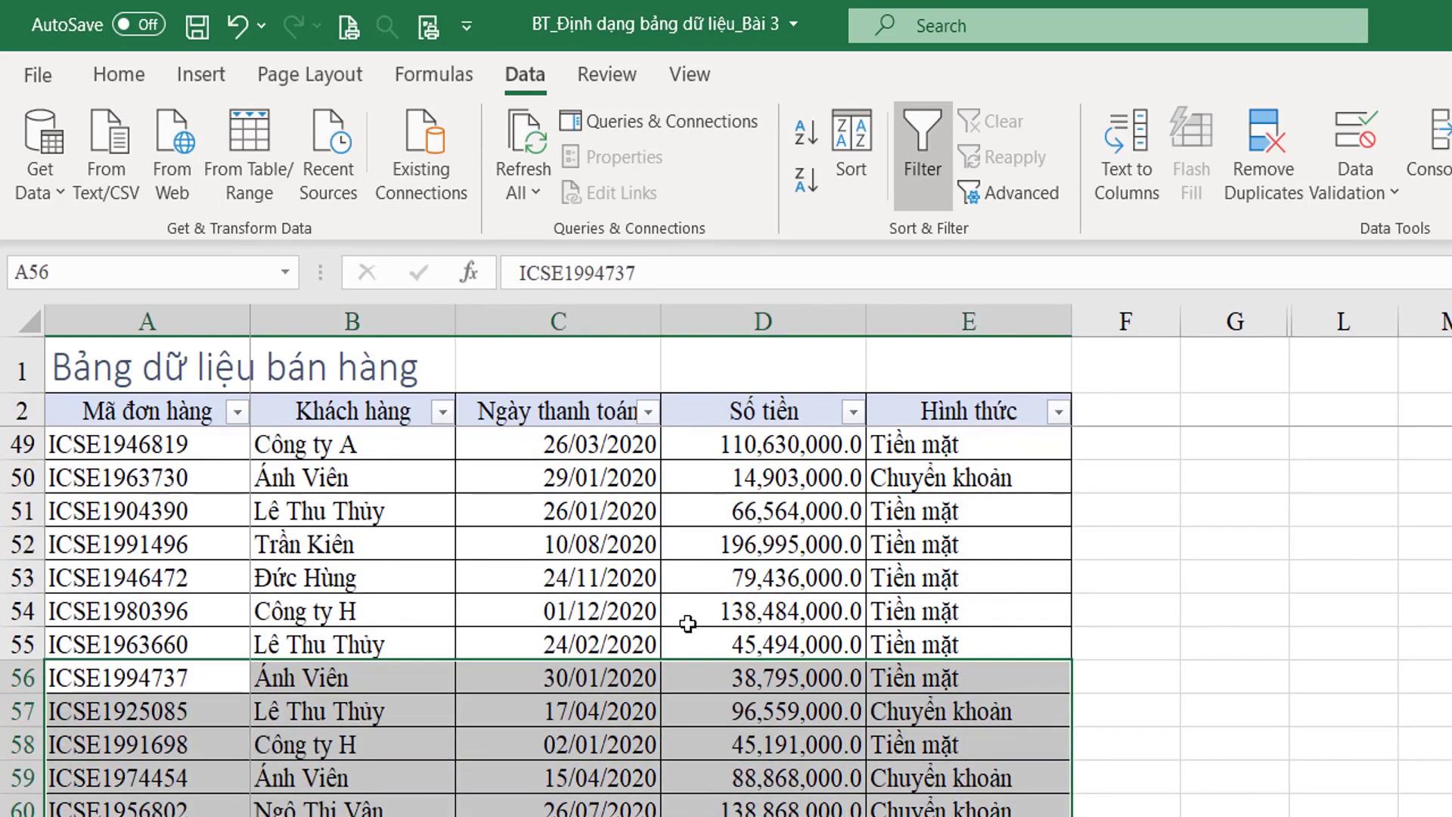
# Highlight the filtered range starting at header cell A2, turn off filtering for the sales table, and select cell D9.
pyautogui.moveTo(180, 414); pyautogui.dragTo(804, 810)
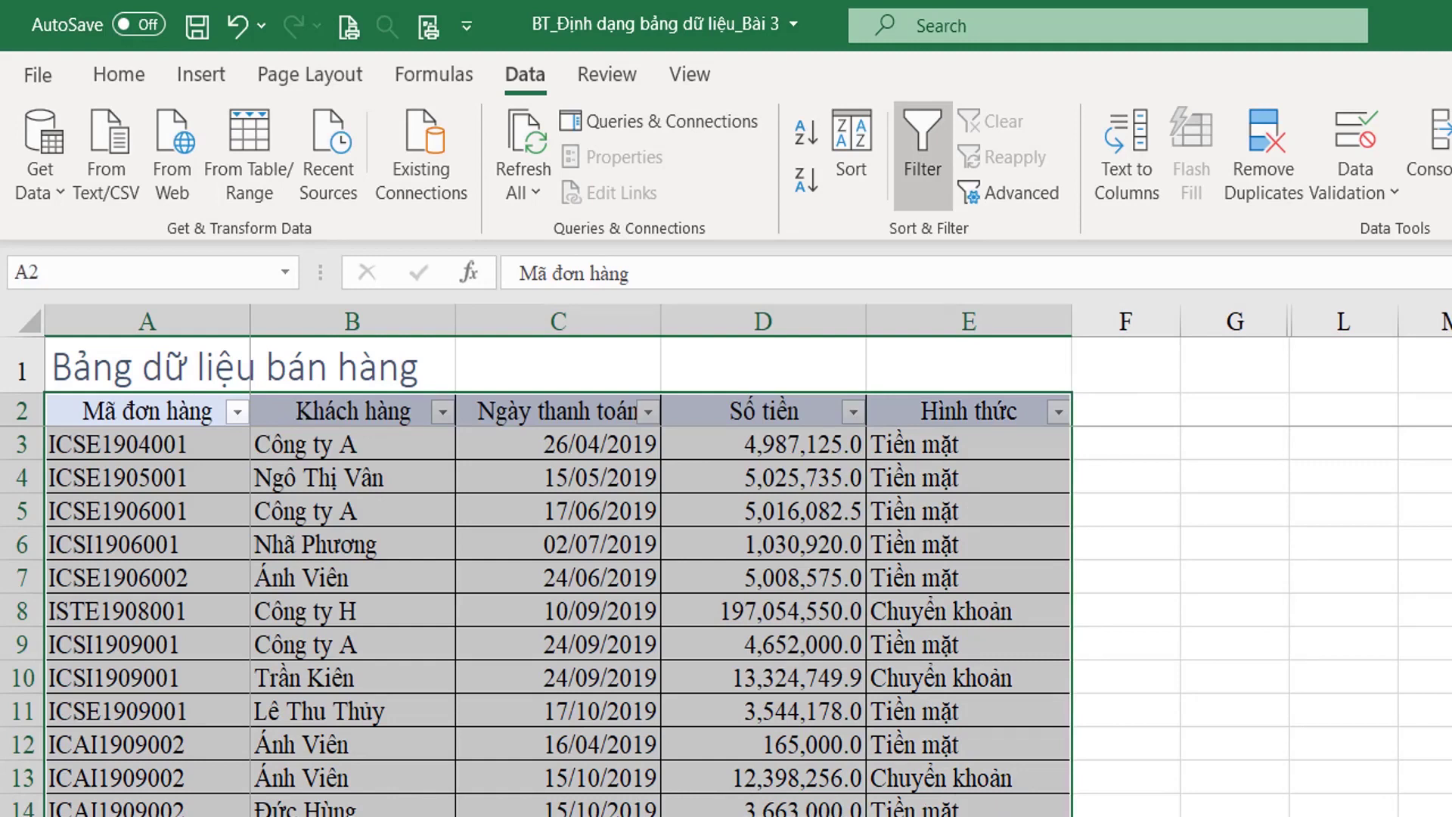
pyautogui.click(369, 732)
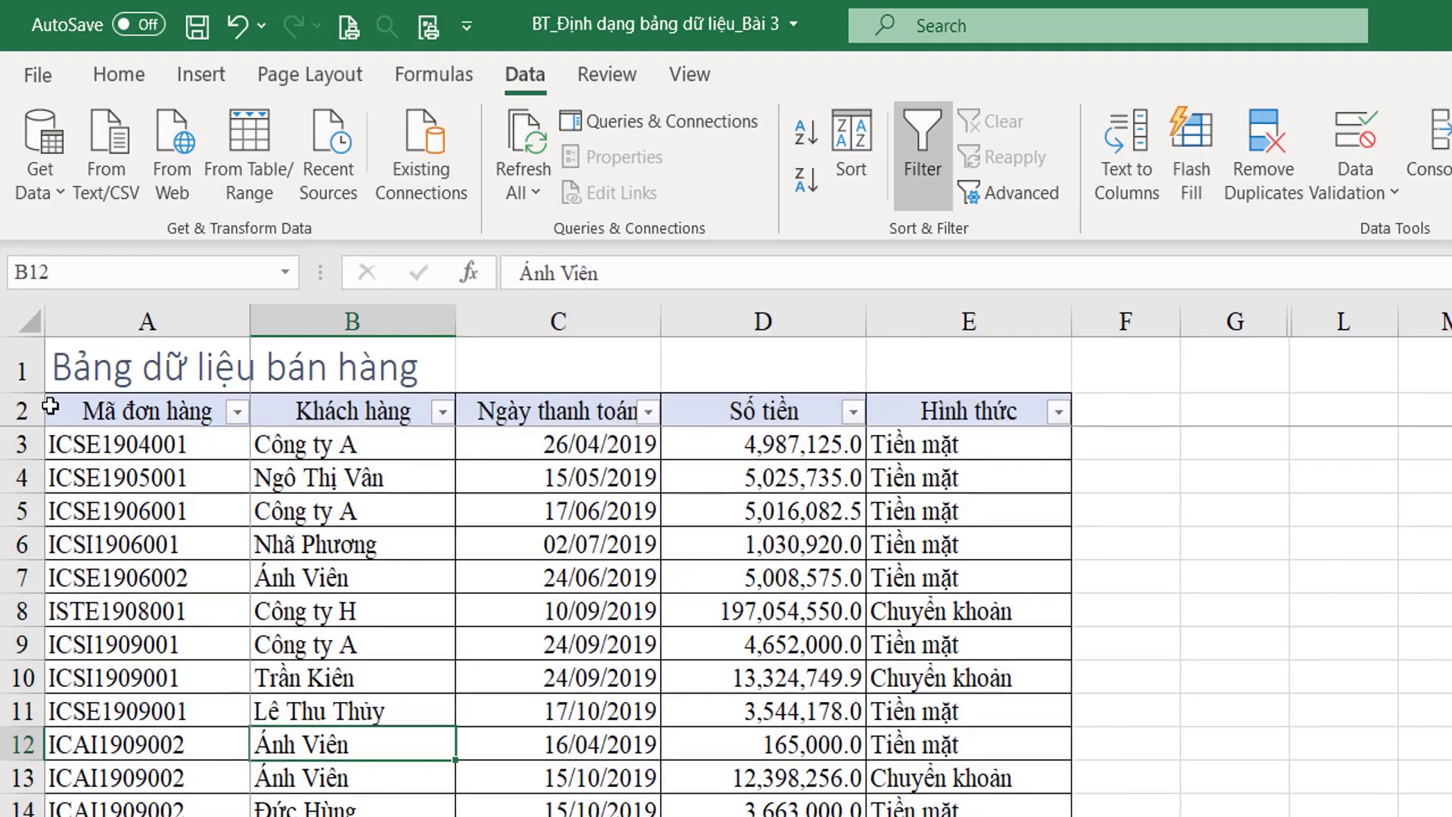
pyautogui.click(162, 412)
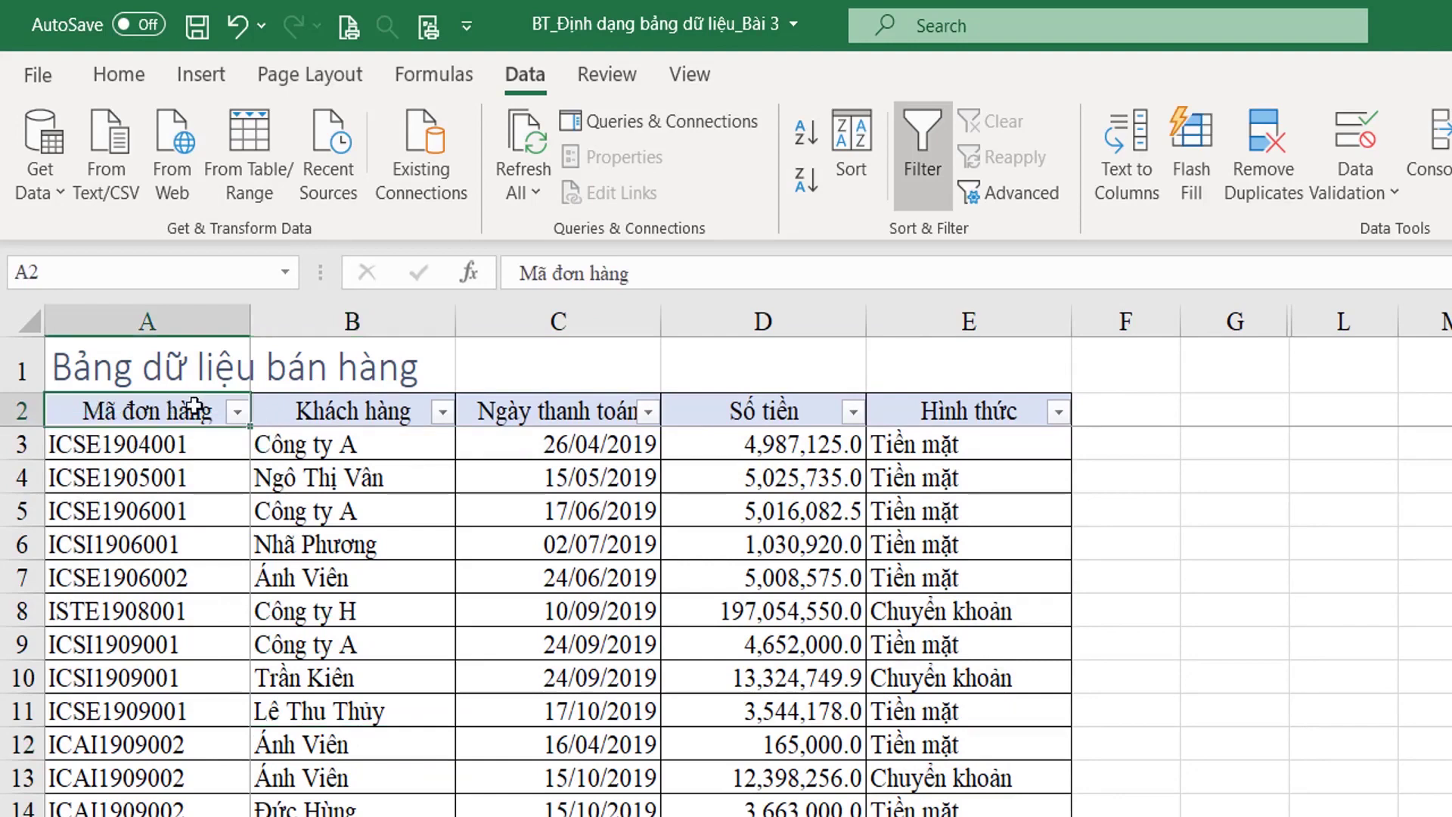
pyautogui.click(942, 162)
pyautogui.click(705, 640)
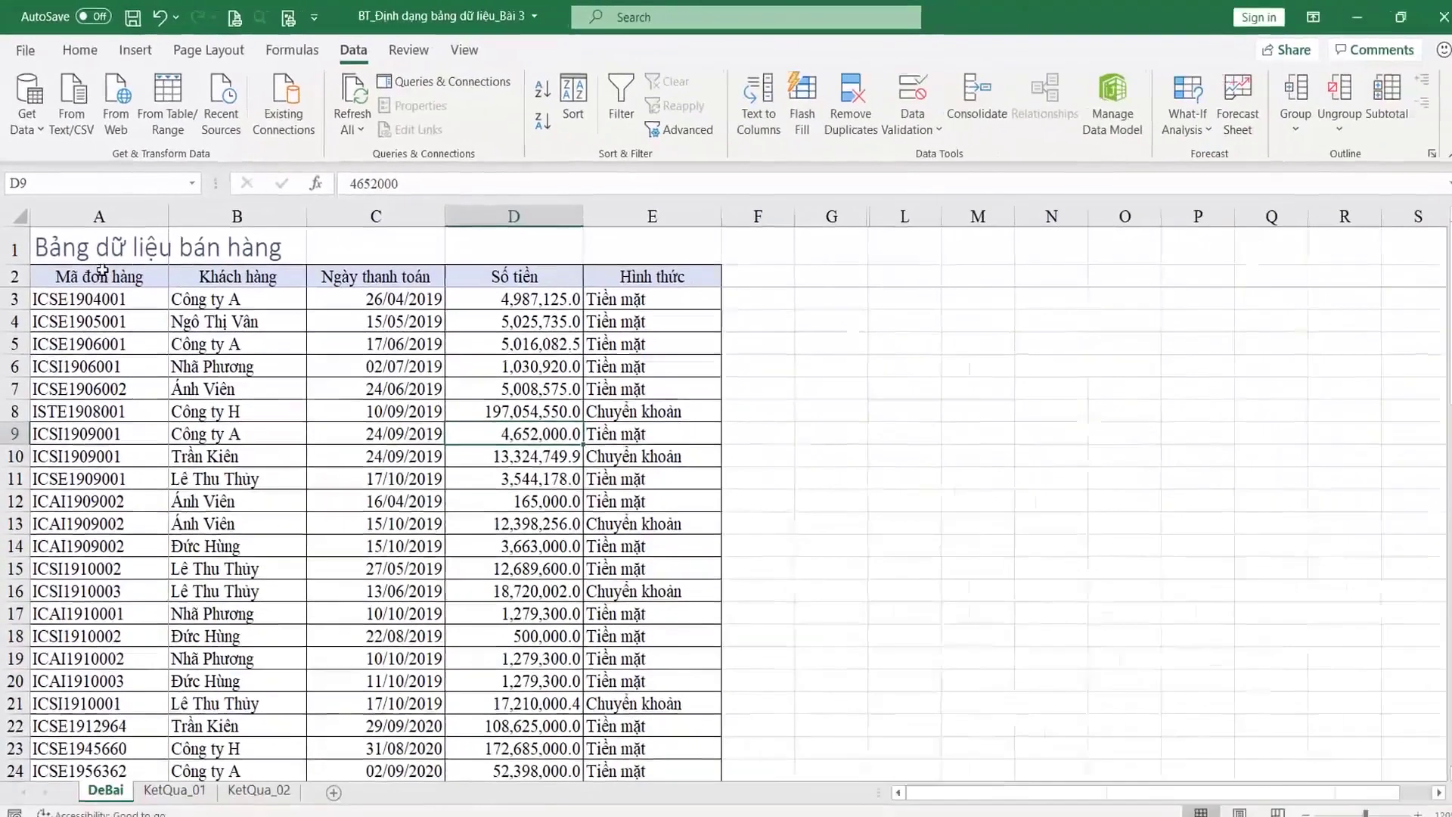
# Select the whole sales table from header cell A2 through the last order record in E67.
pyautogui.click(102, 271)
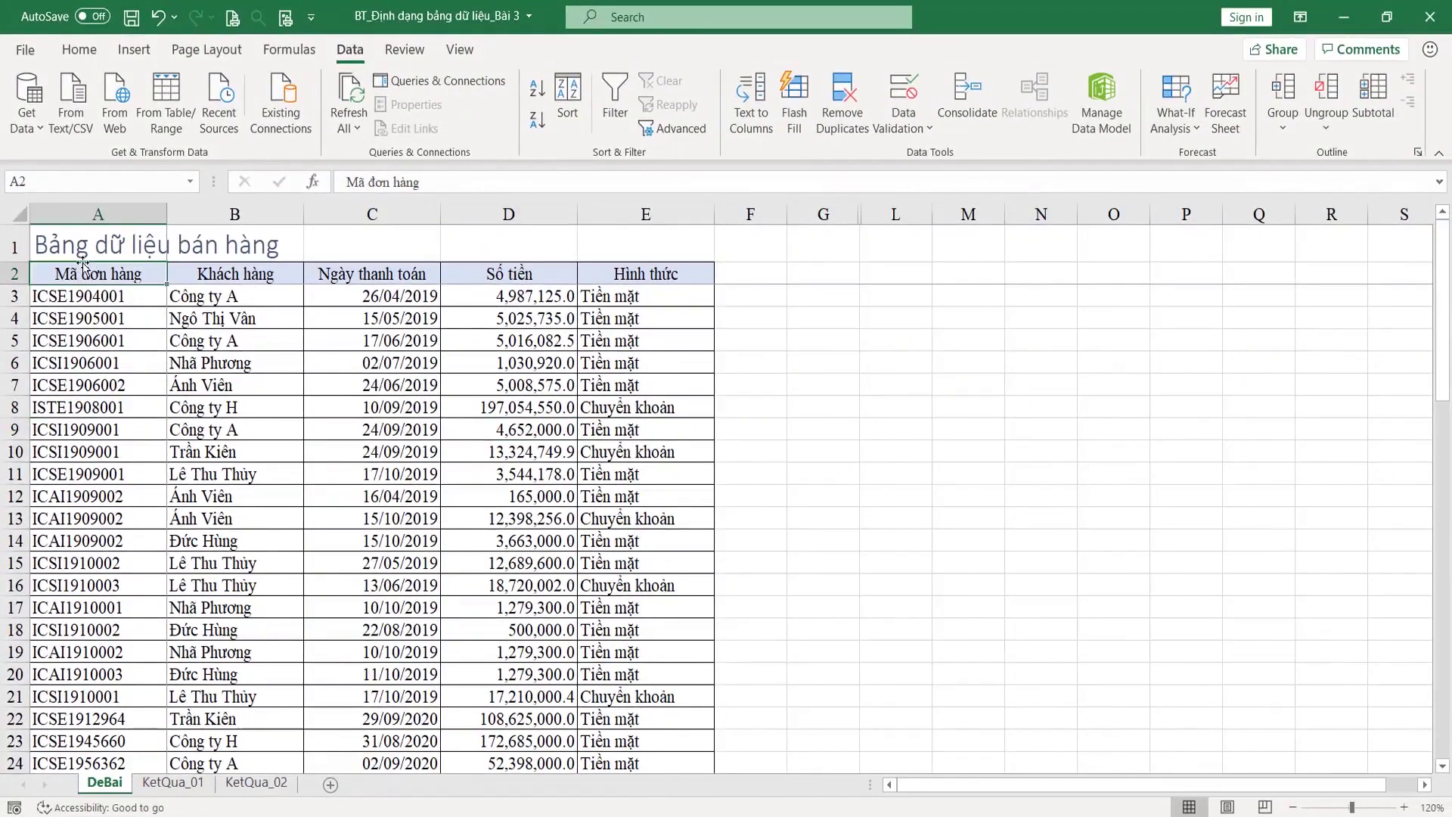
pyautogui.hotkey('ctrl', 'shift', 'Down')
pyautogui.hotkey('ctrl', 'shift', 'Right')
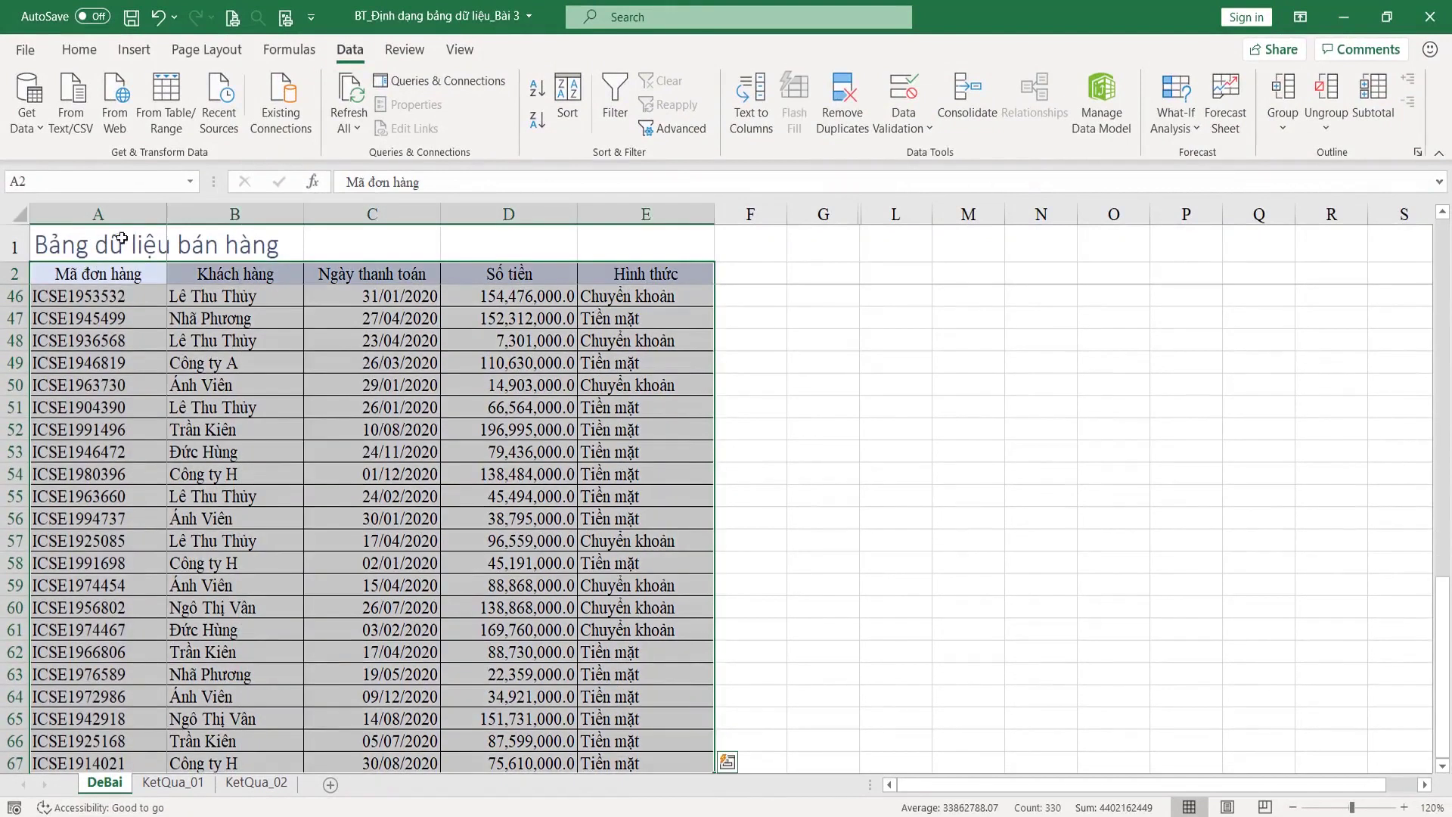
pyautogui.scroll(-2, 557, 499)
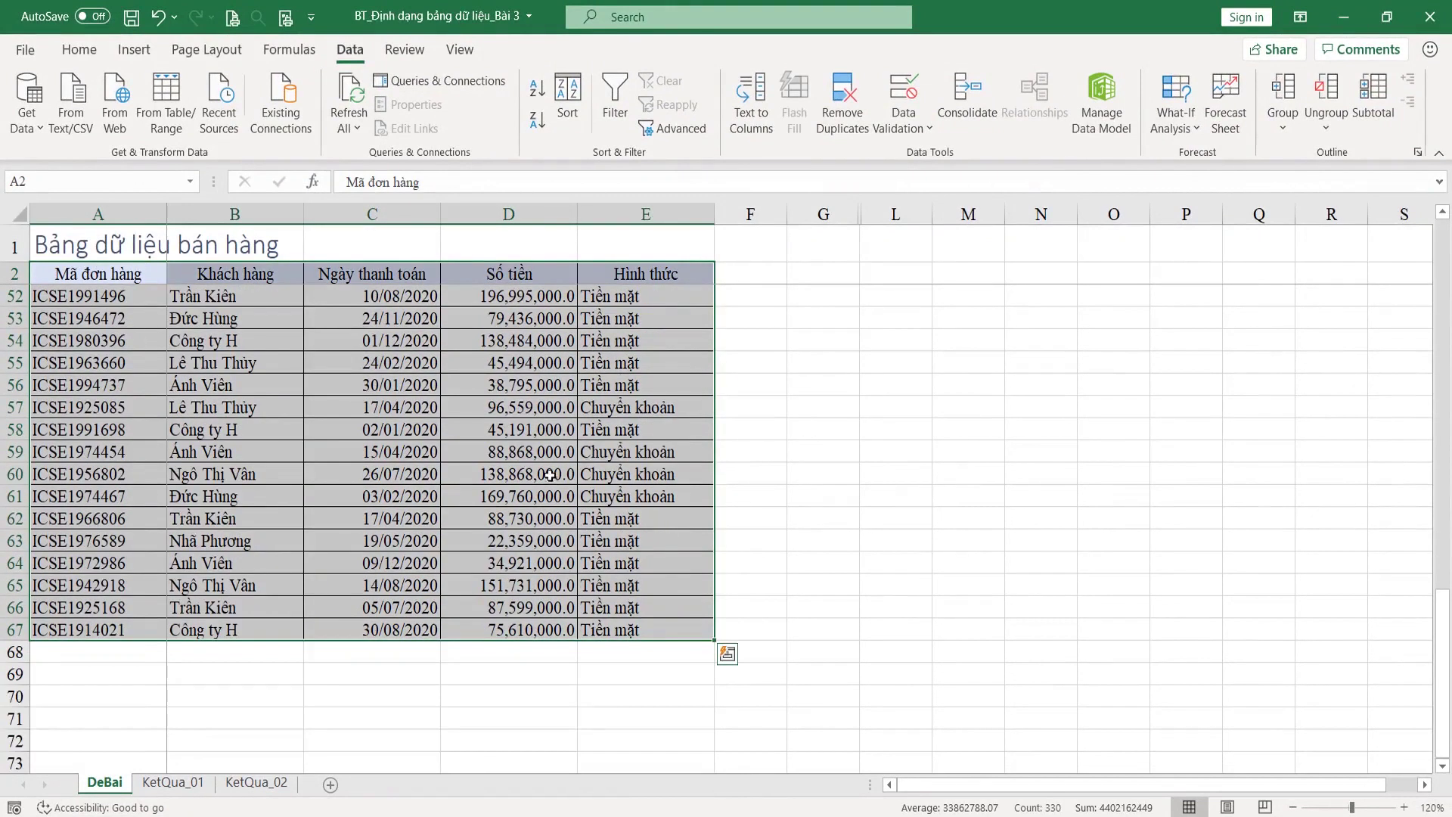